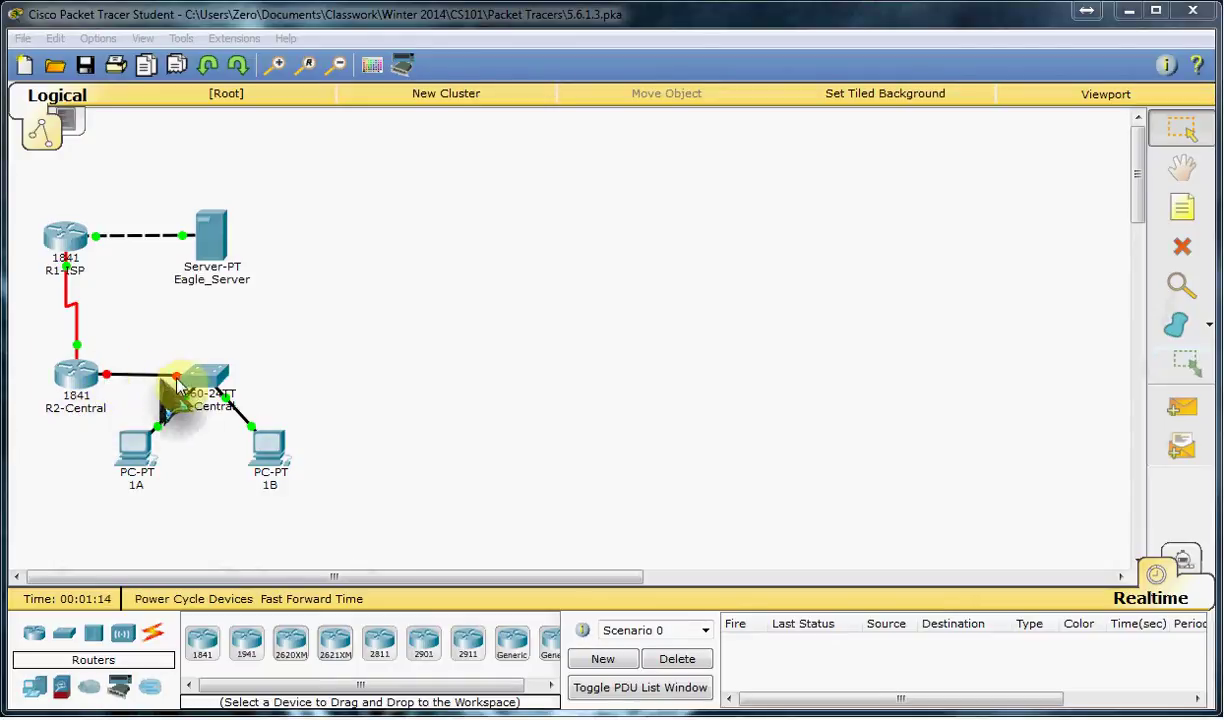
# Turn on R2-Central's FastEthernet0/0 with IP 172.16.255.254 and mask 255.255.0.0
pyautogui.click(84, 383)
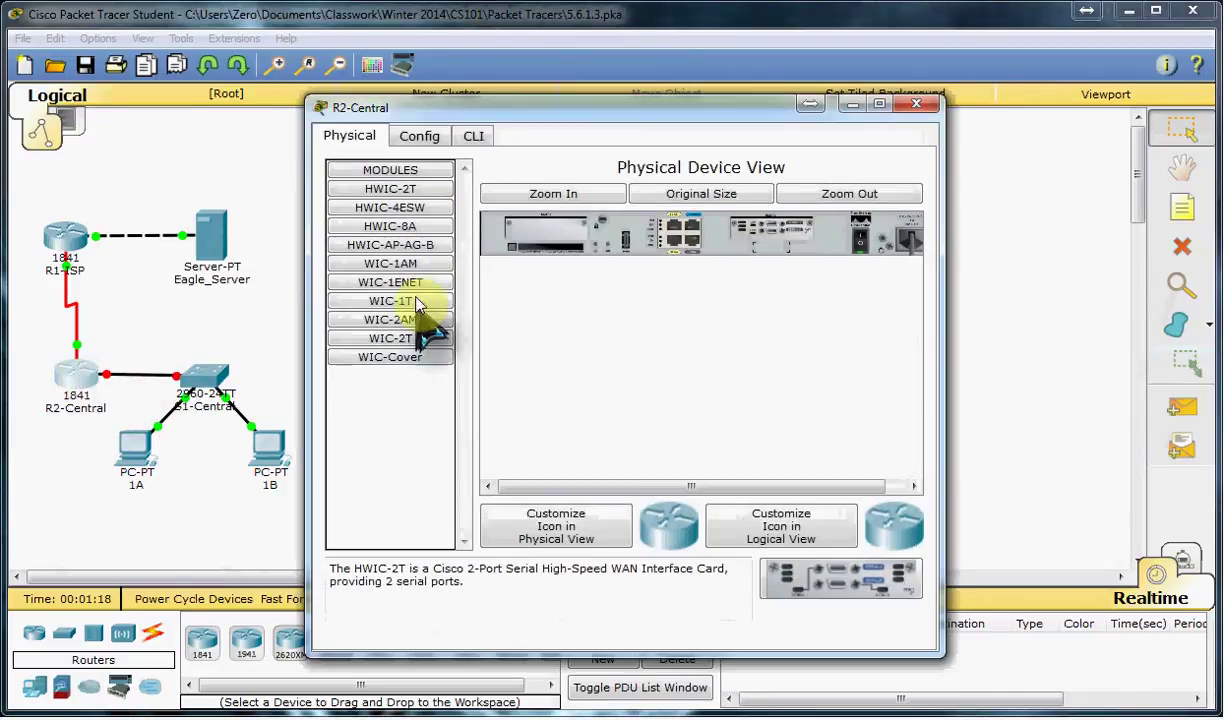
pyautogui.click(434, 145)
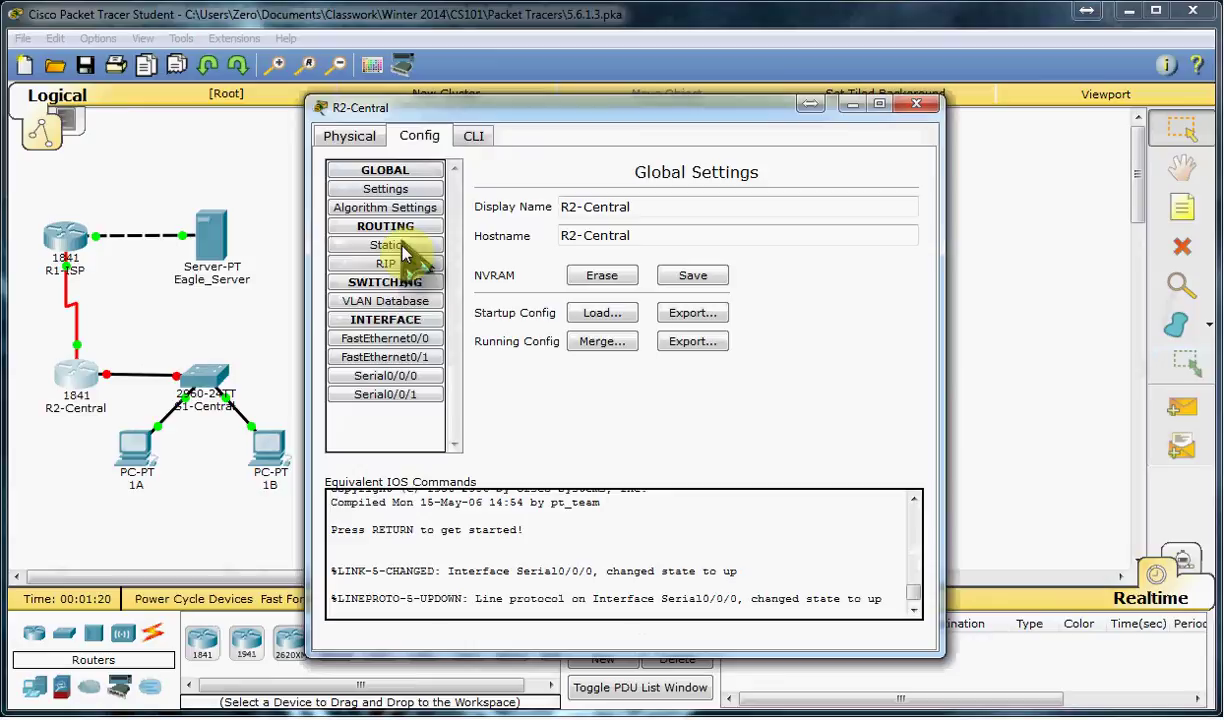
pyautogui.click(400, 338)
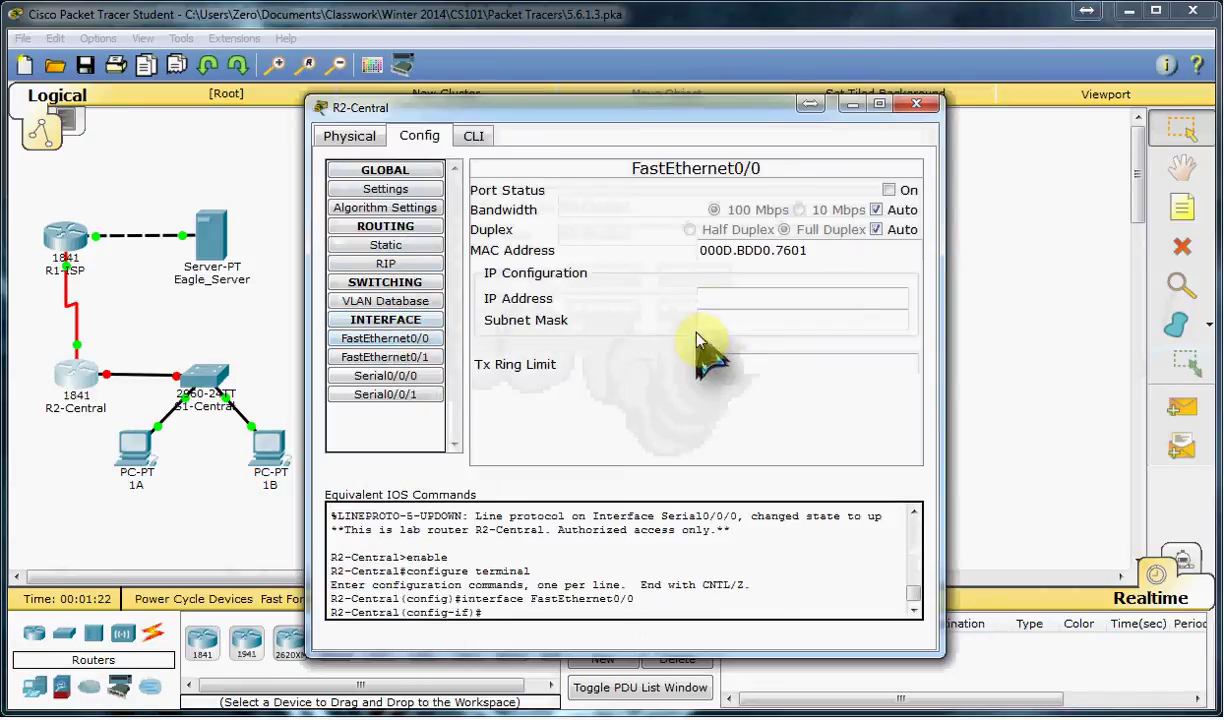
pyautogui.click(763, 299)
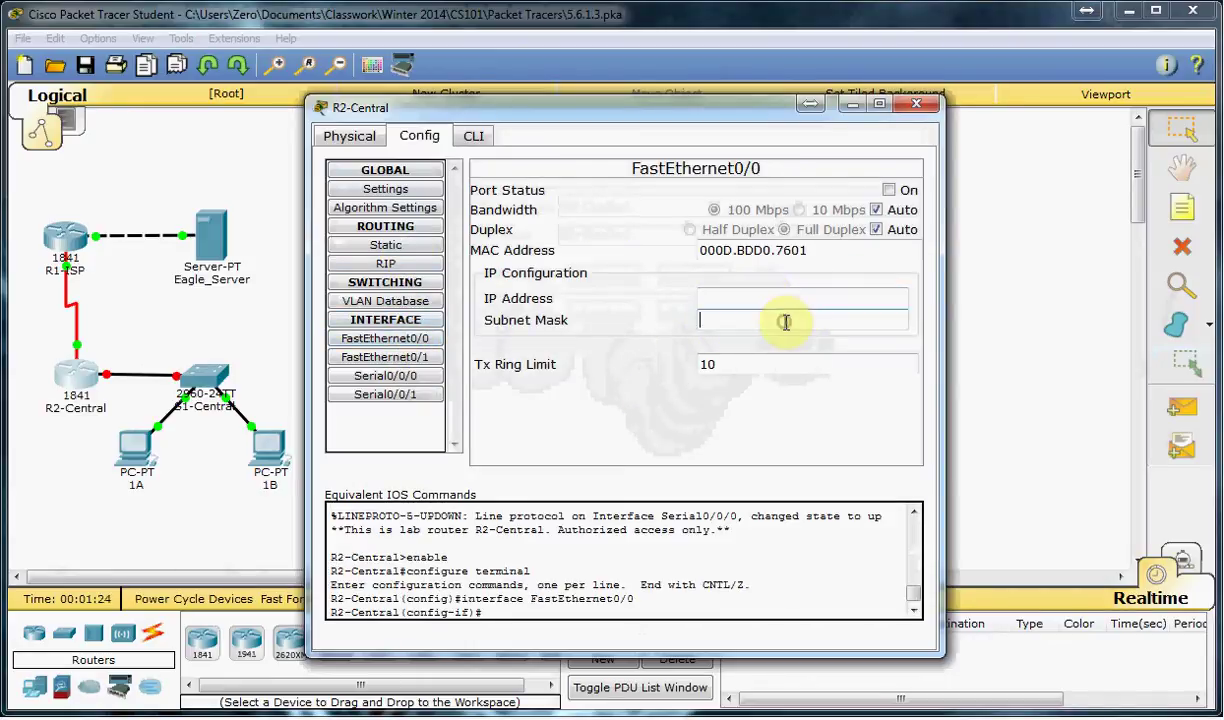
pyautogui.click(889, 191)
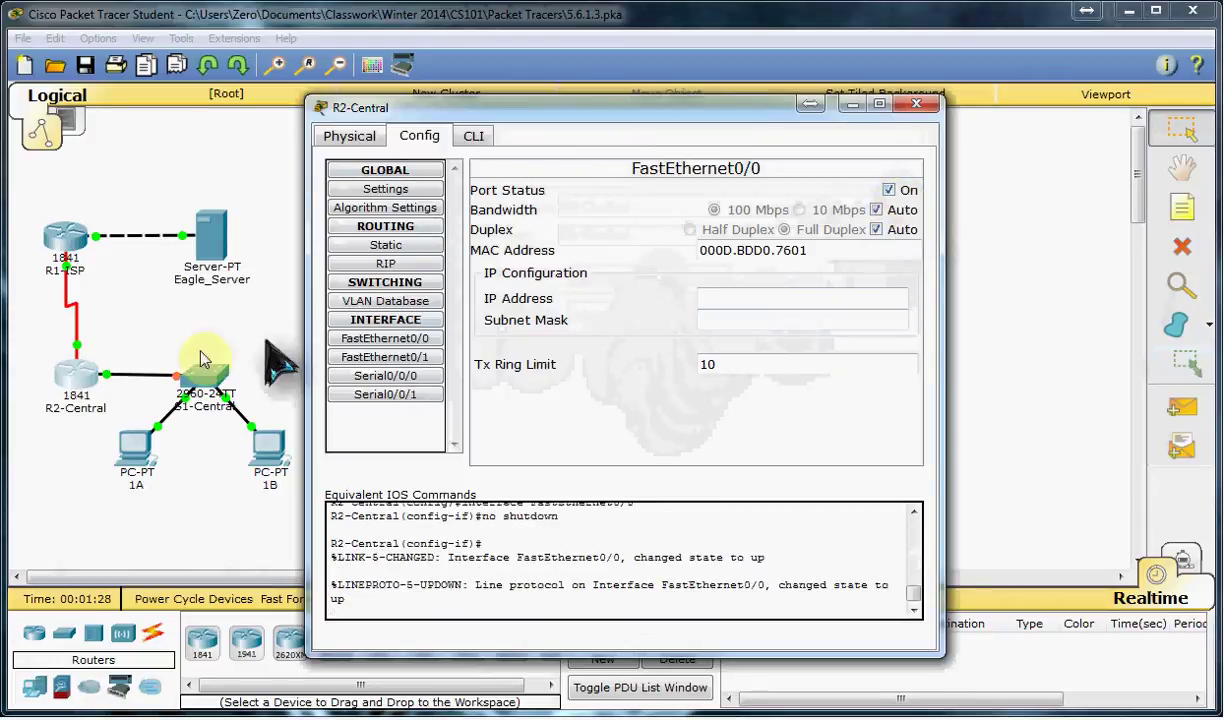
pyautogui.click(745, 290)
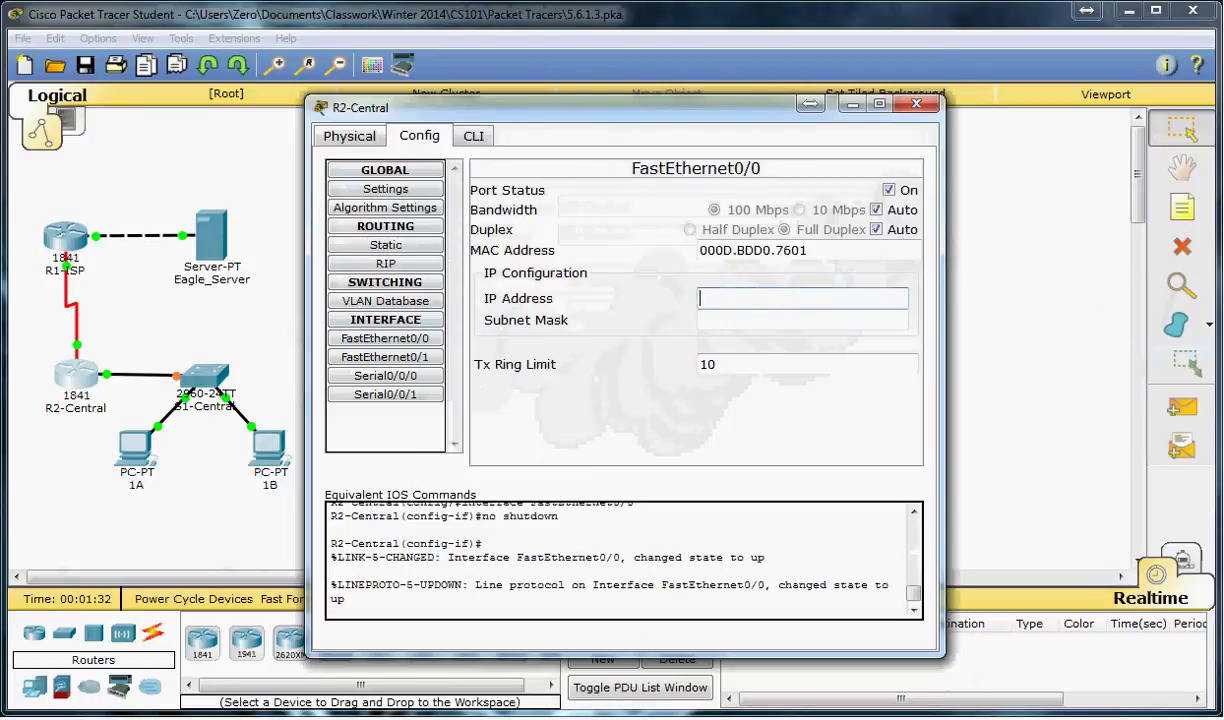
pyautogui.click(770, 300)
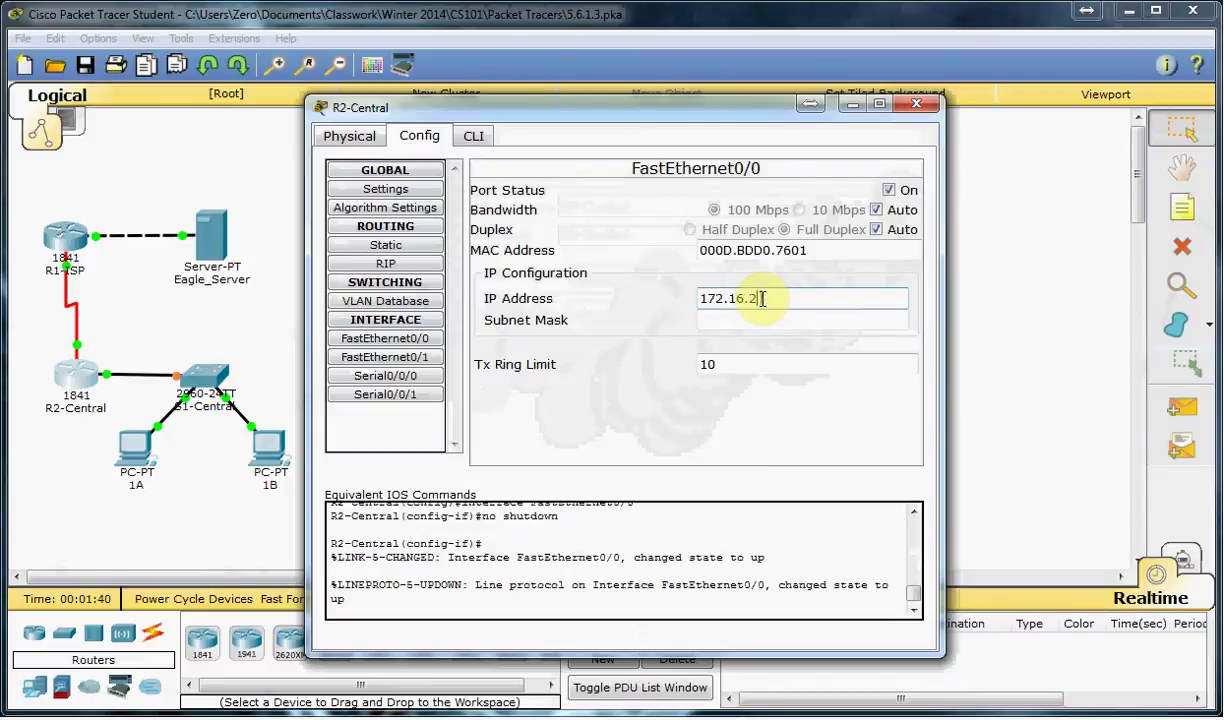
pyautogui.click(716, 322)
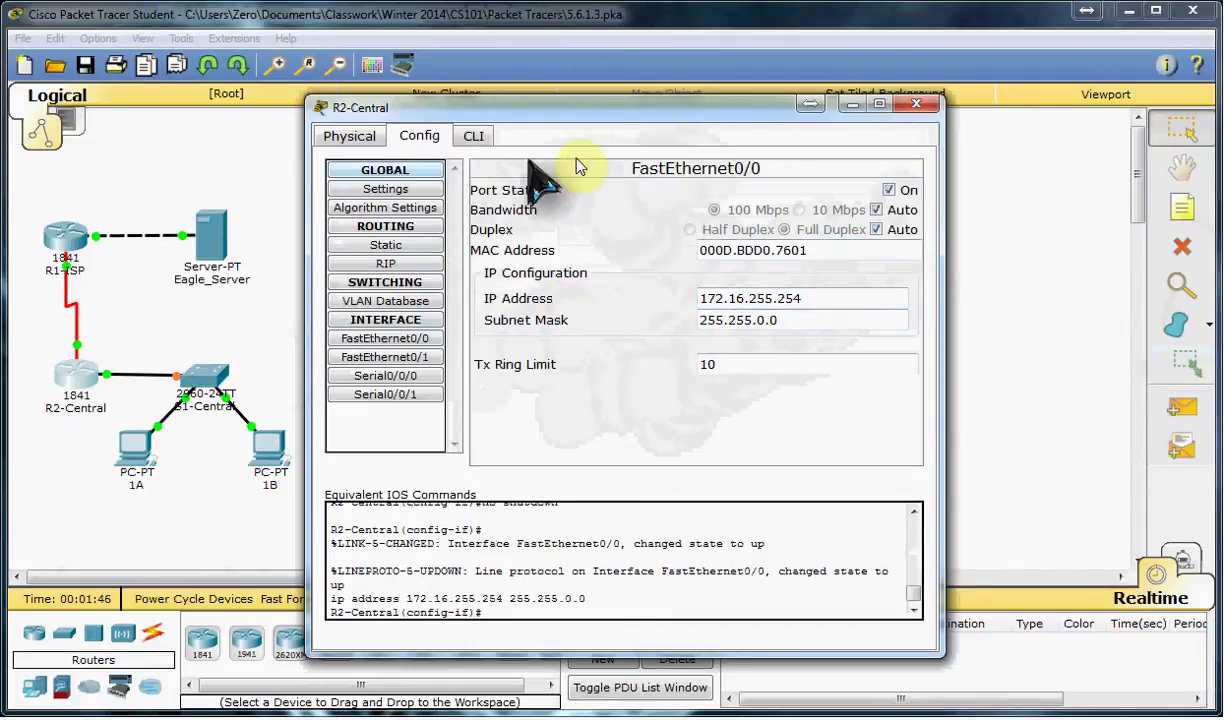
# Save R2-Central's configuration to NVRAM and close its window
pyautogui.click(400, 191)
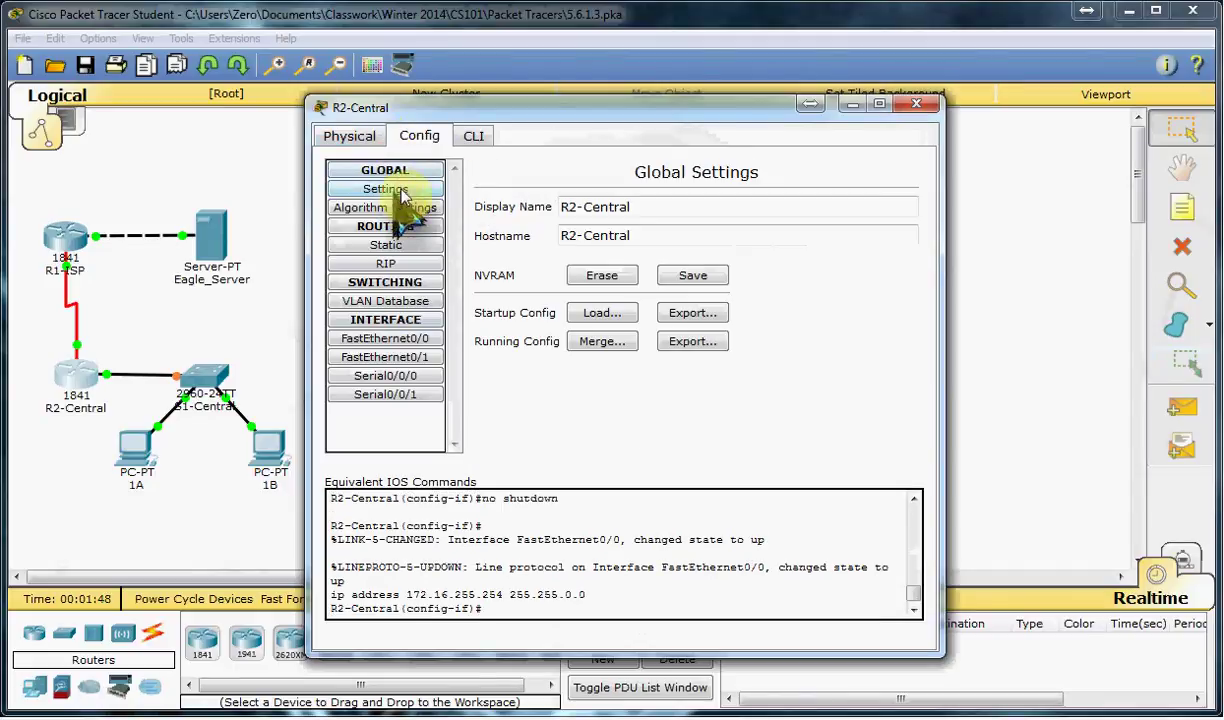
pyautogui.click(690, 276)
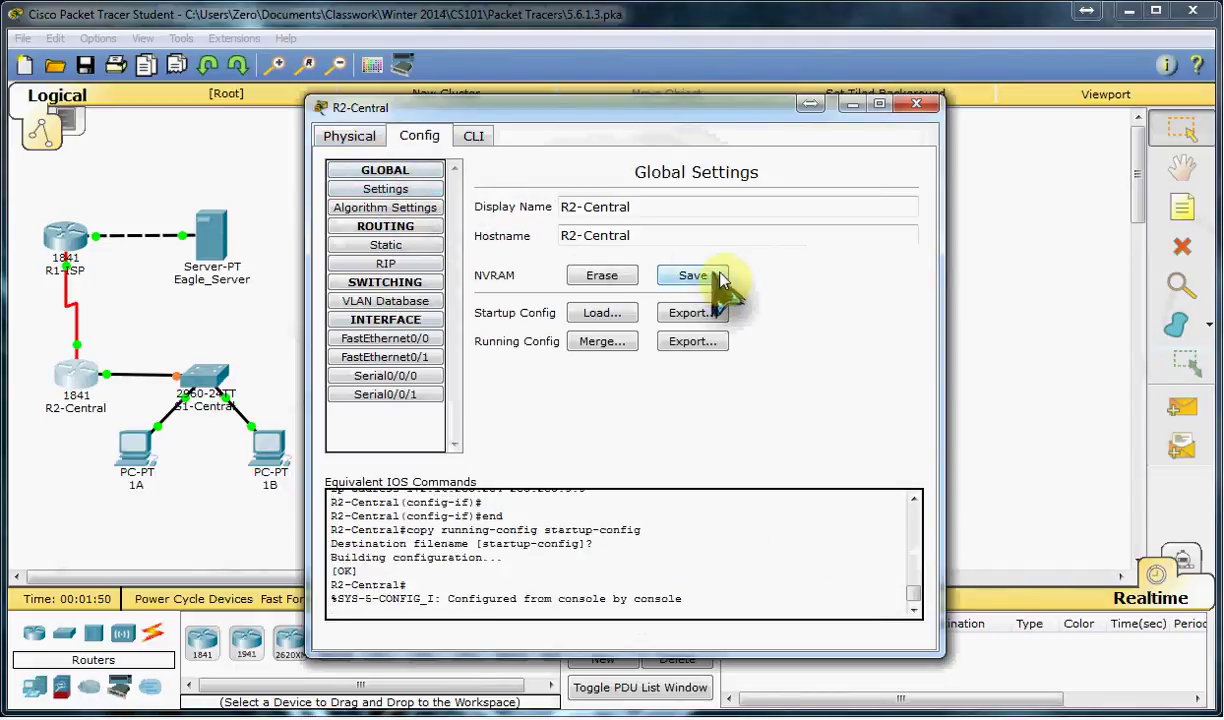
pyautogui.click(916, 104)
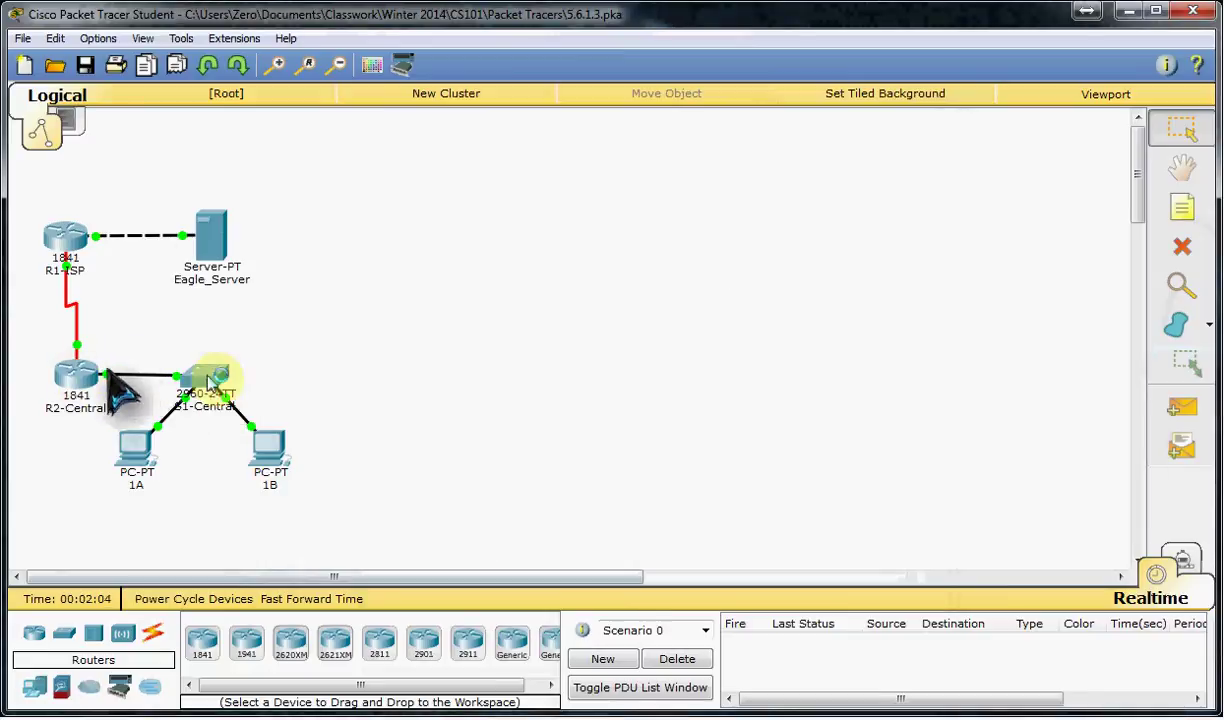
# Send a simple PDU from PC 1A to Eagle_Server, then switch to Simulation mode
pyautogui.click(1183, 410)
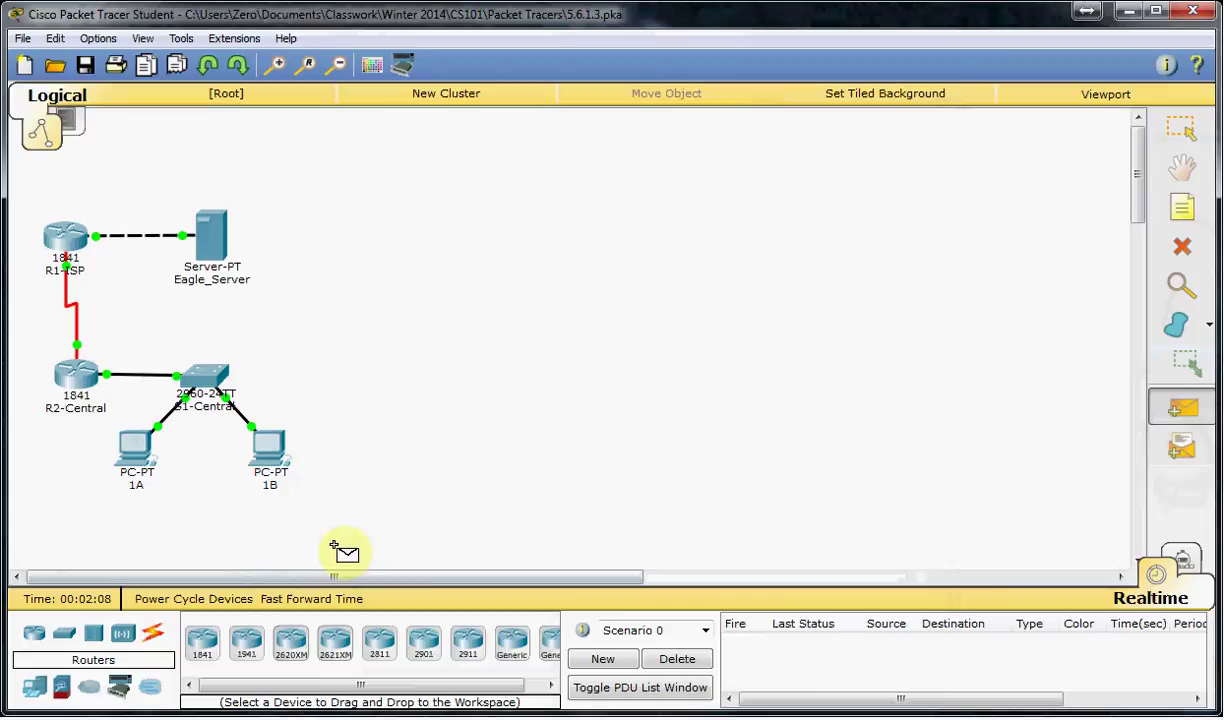
pyautogui.click(135, 447)
pyautogui.click(222, 243)
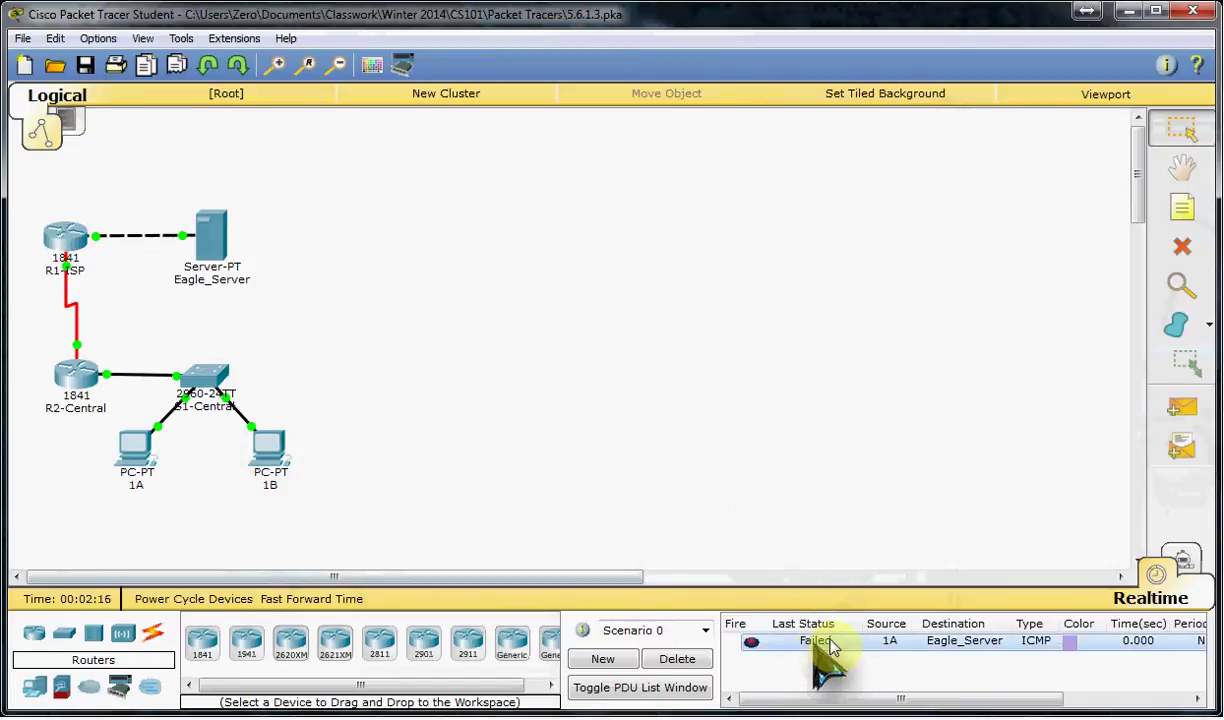
pyautogui.click(1184, 556)
pyautogui.click(1185, 412)
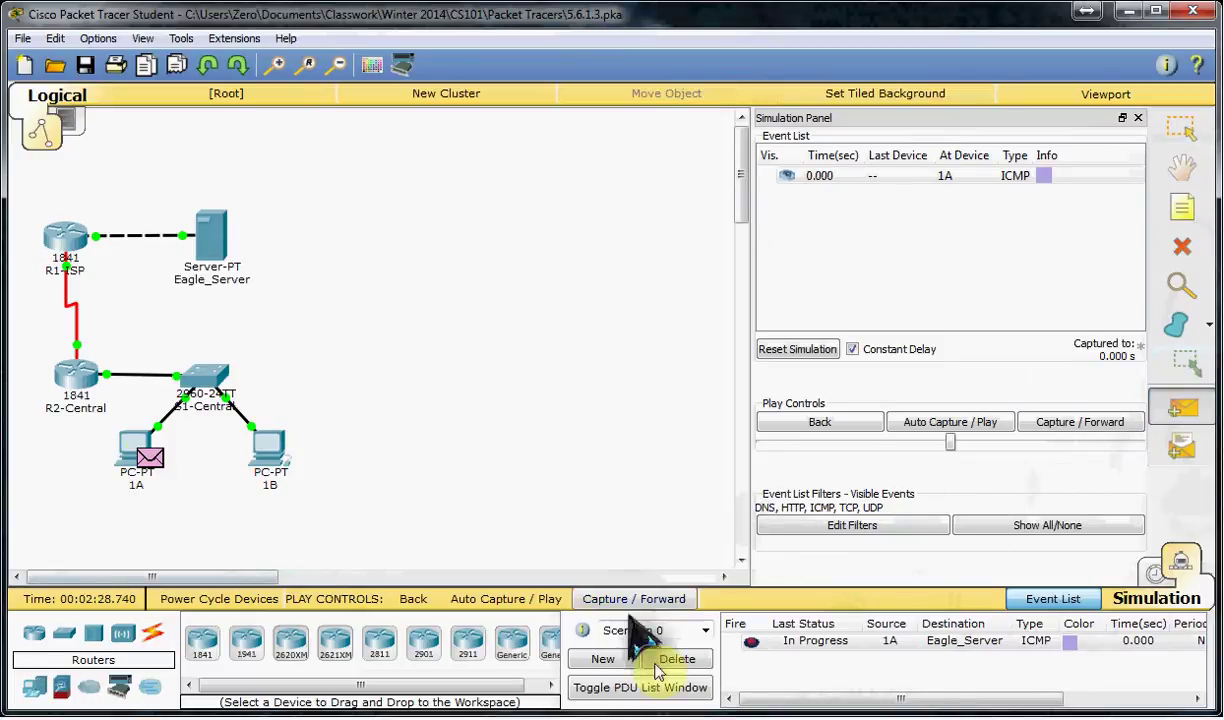
# Replace the failed ping with a new 1A-to-Eagle_Server PDU and step it forward three times
pyautogui.click(684, 661)
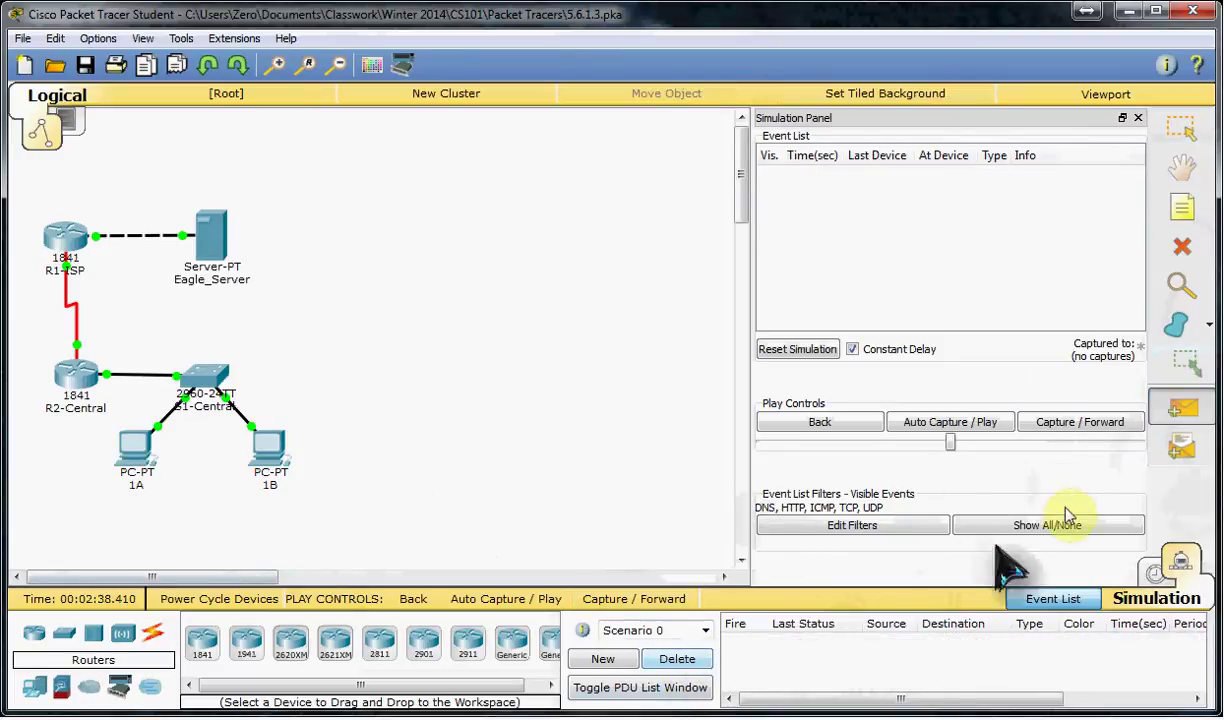
pyautogui.click(150, 455)
pyautogui.click(208, 240)
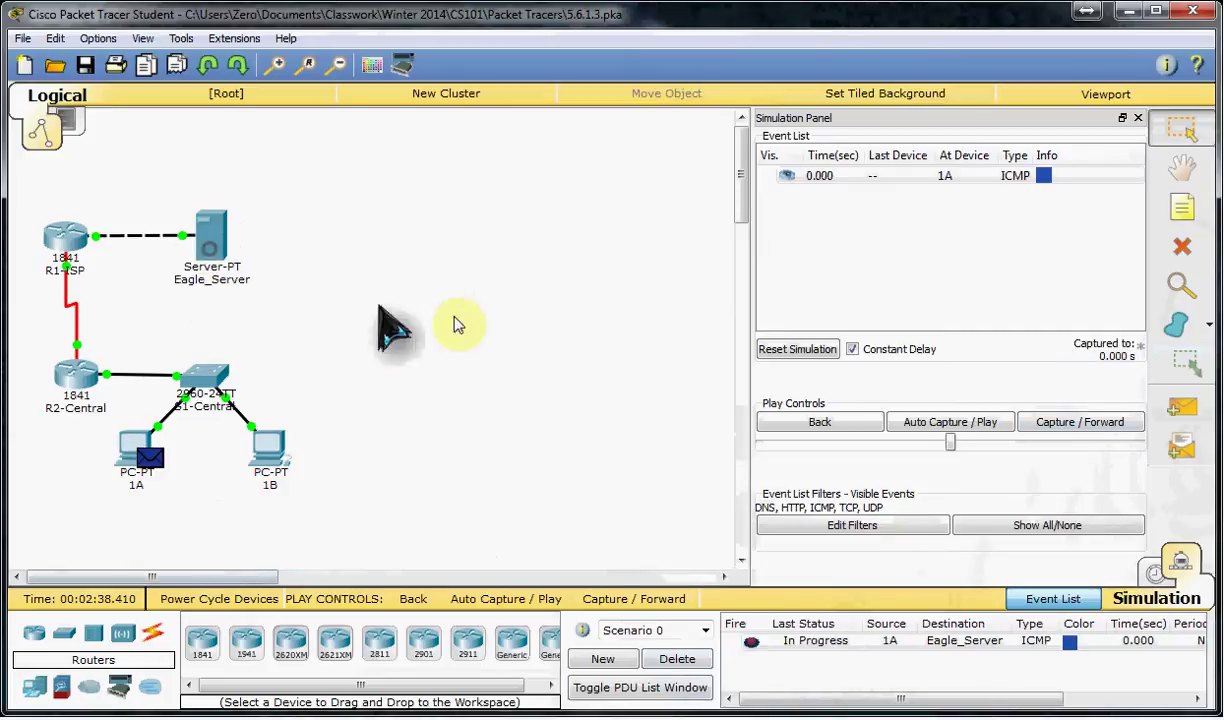
pyautogui.click(1085, 421)
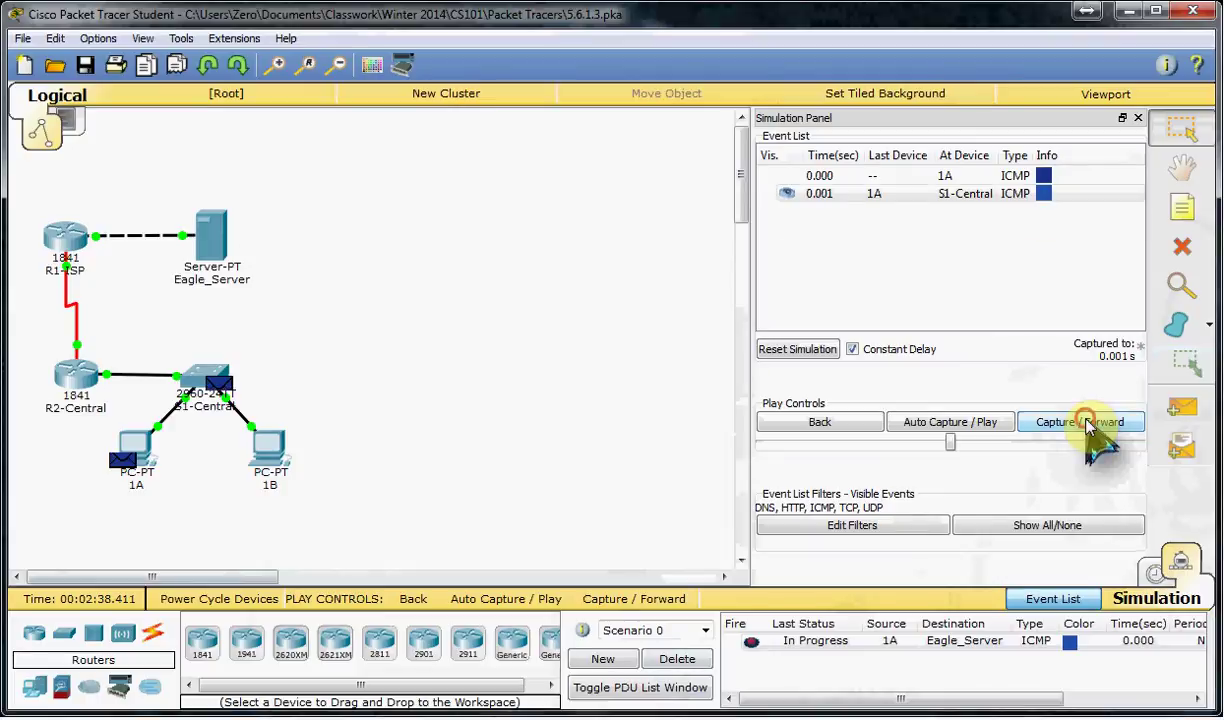
pyautogui.click(1086, 422)
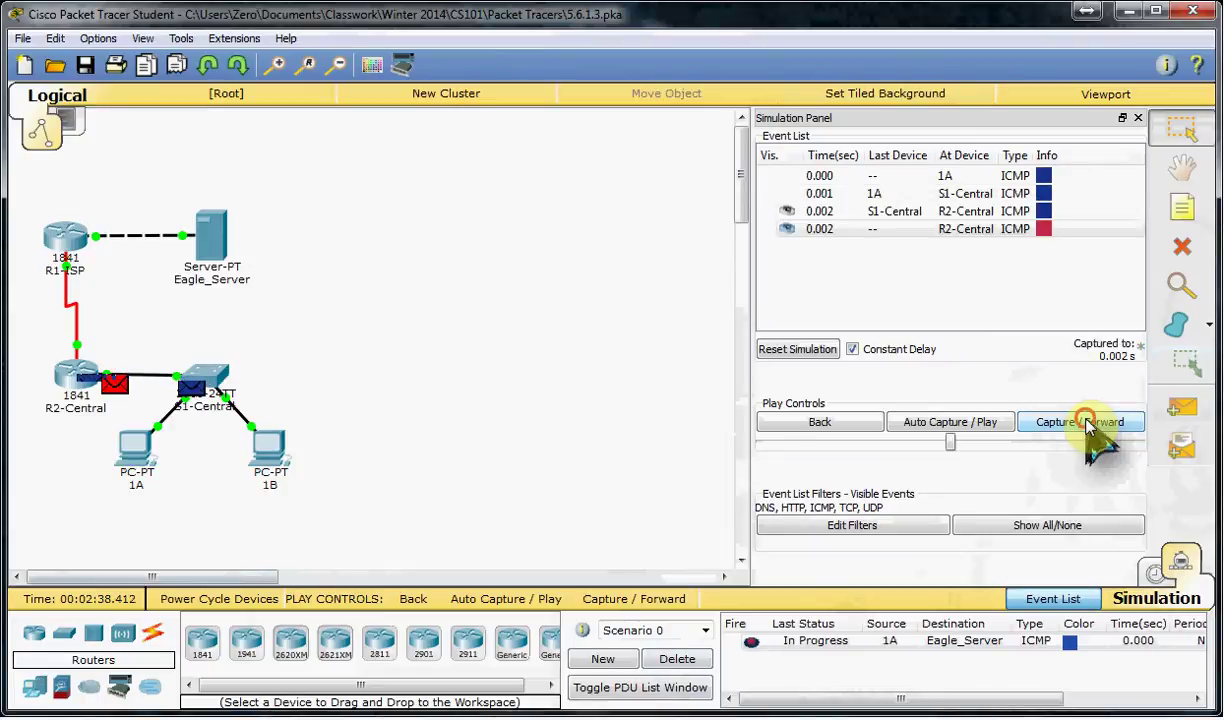
pyautogui.click(1086, 422)
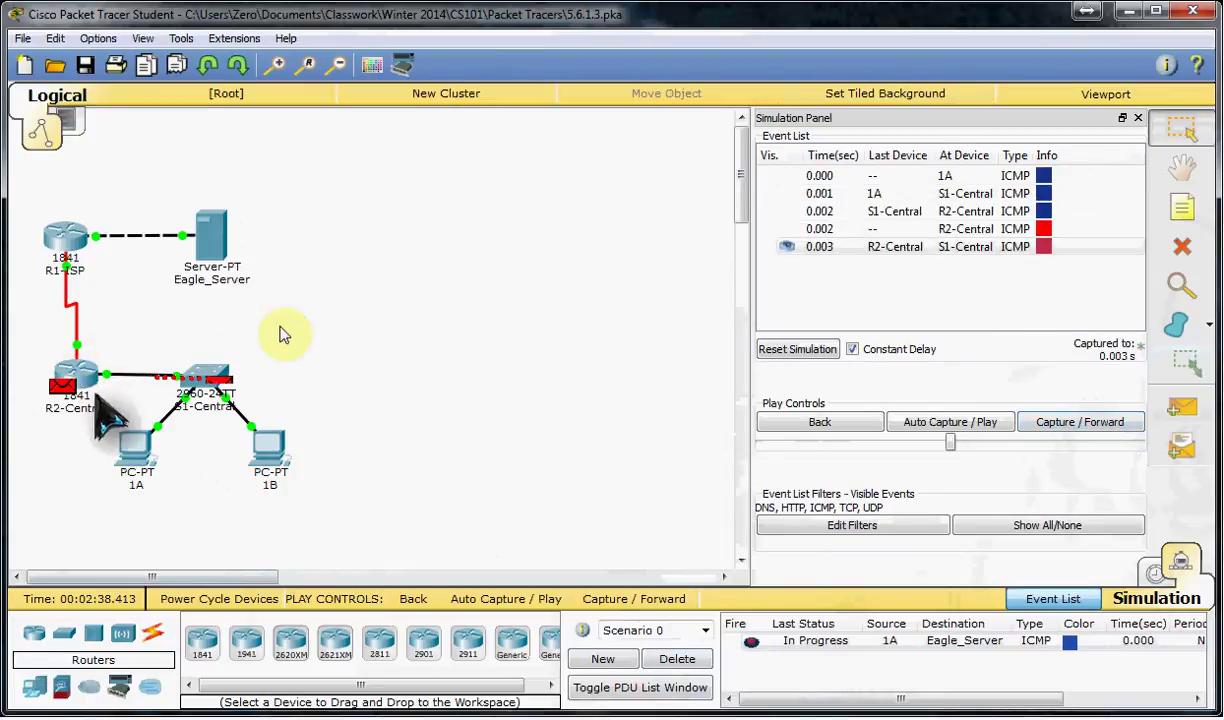
# Reset the simulation, delete the test ping, and return to Realtime mode
pyautogui.click(805, 349)
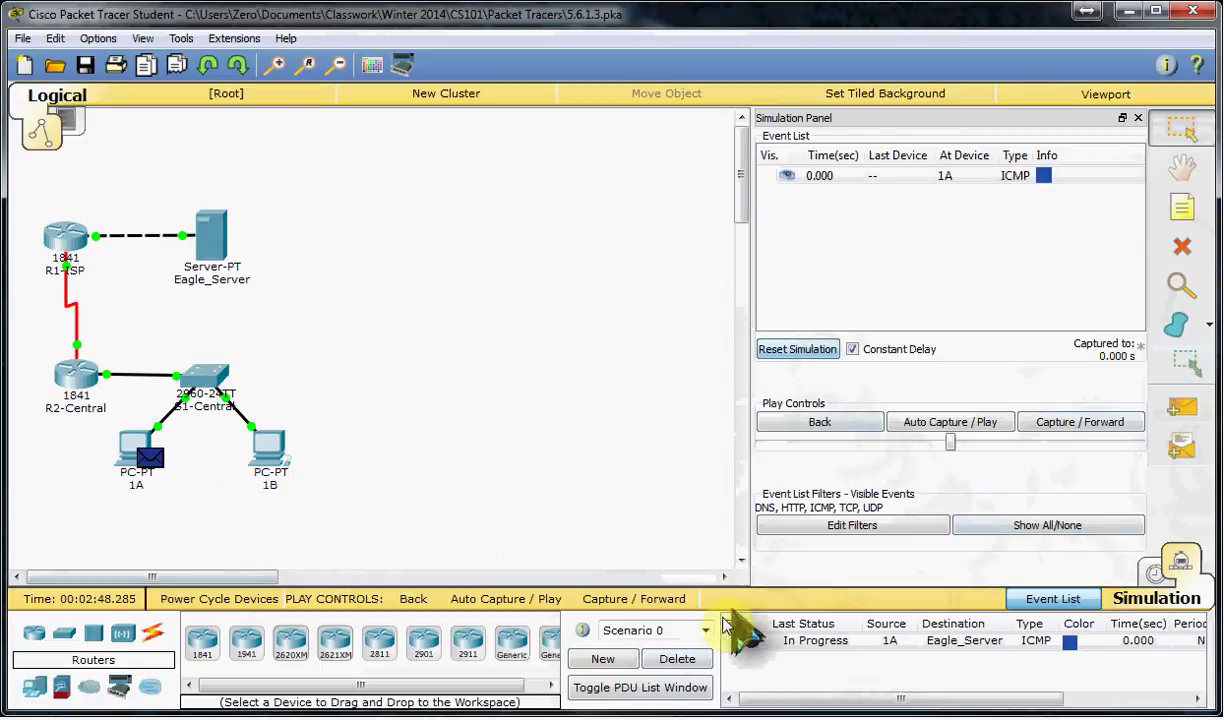
pyautogui.click(680, 659)
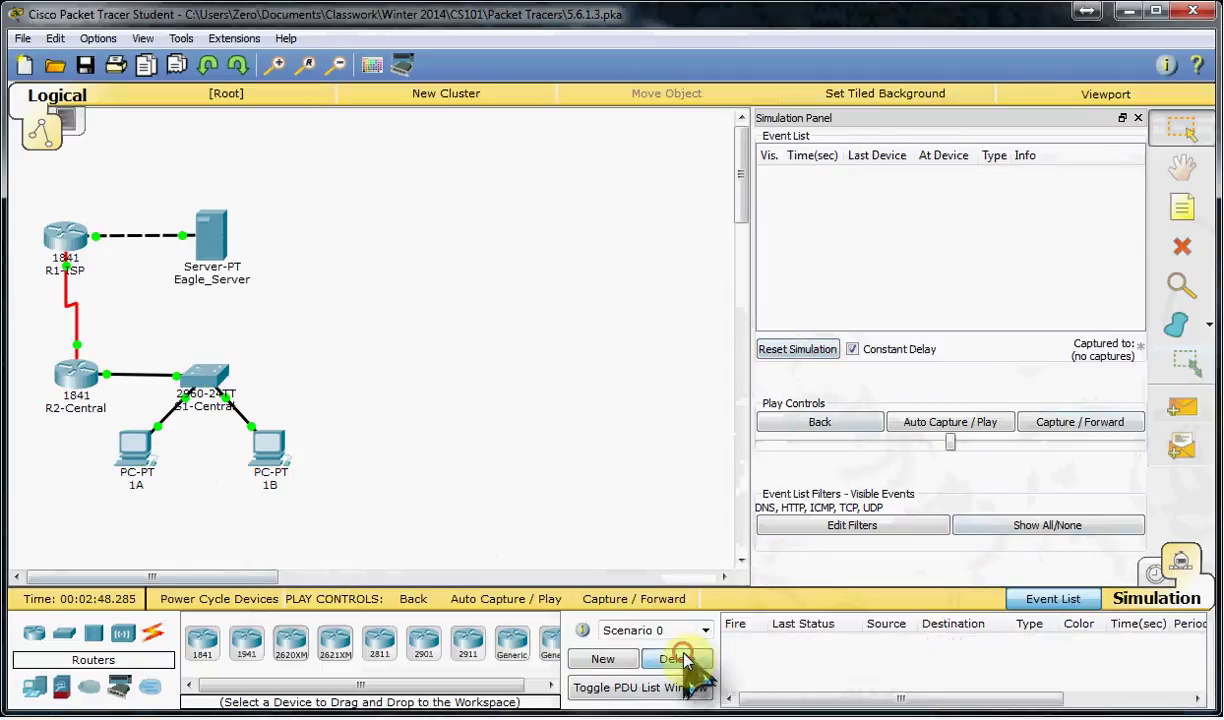
pyautogui.click(1152, 578)
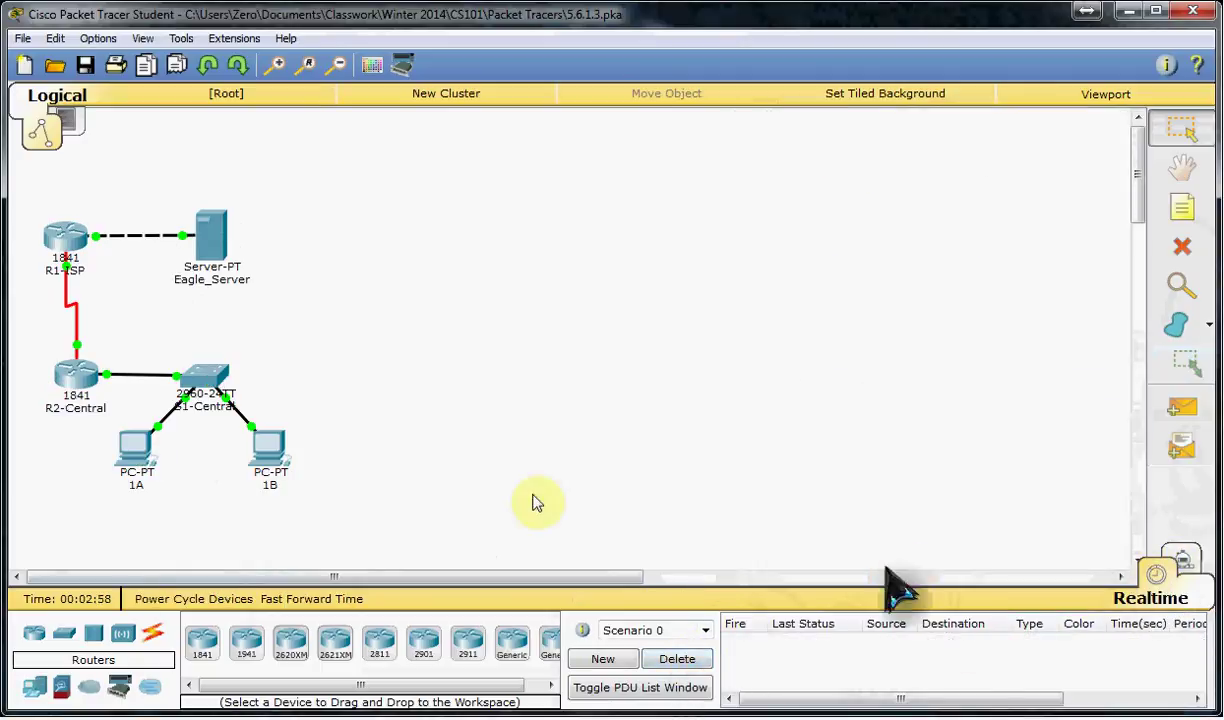
# Open R2-Central's Config tab and browse its Static and RIP routing pages
pyautogui.click(70, 378)
pyautogui.click(412, 250)
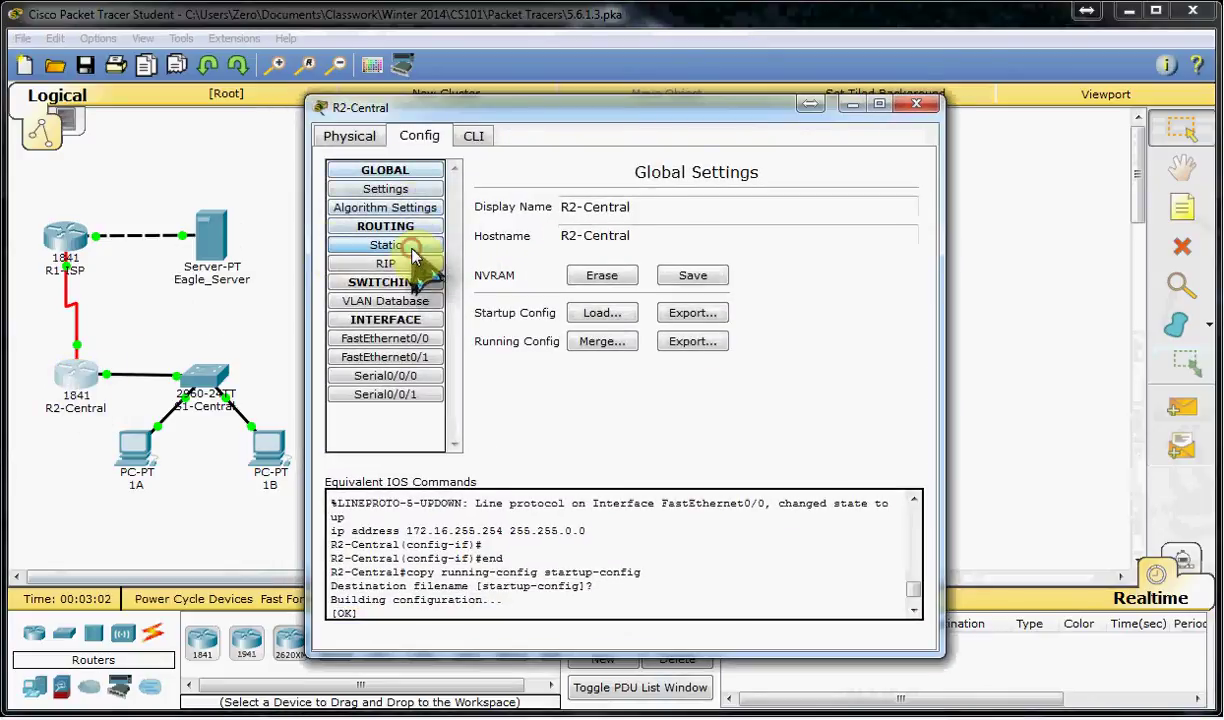
pyautogui.click(637, 205)
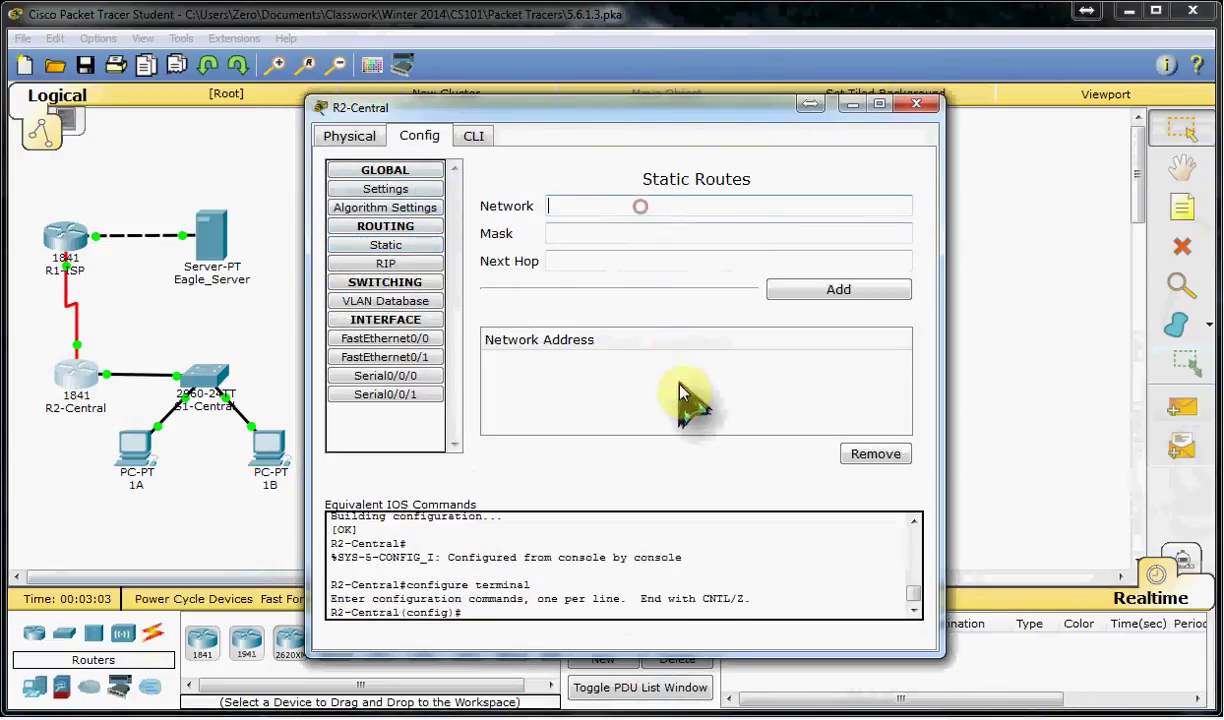
pyautogui.click(387, 264)
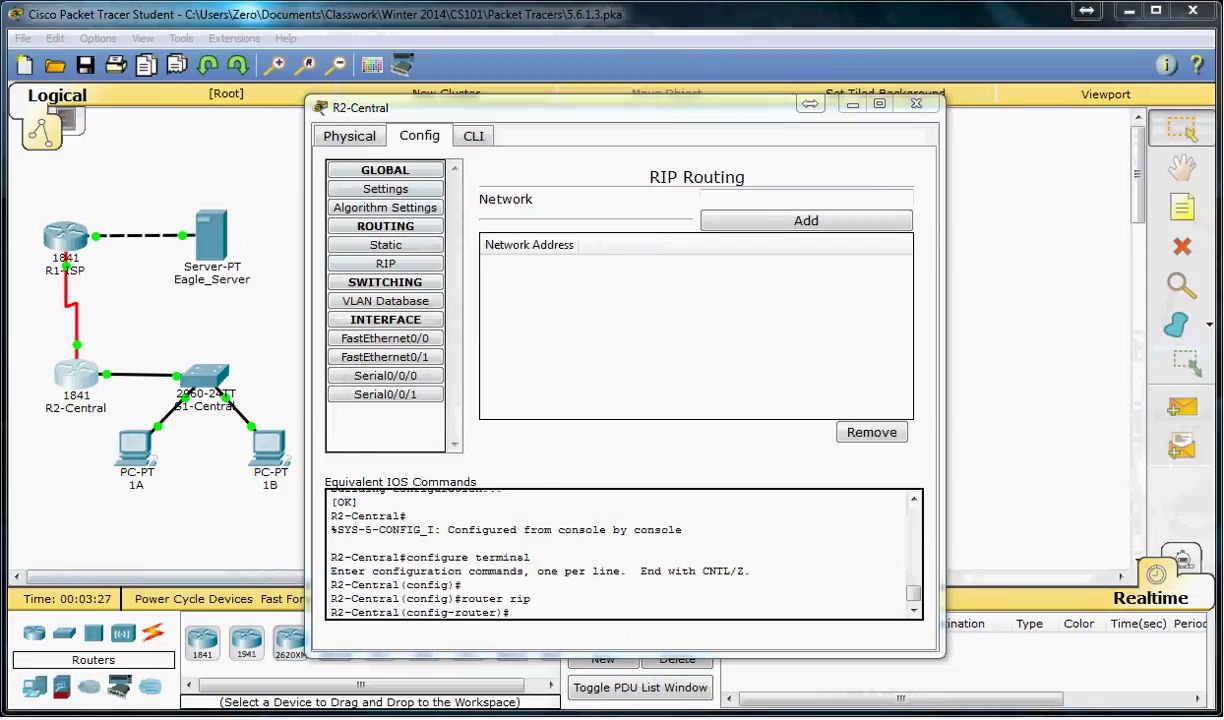
pyautogui.click(390, 245)
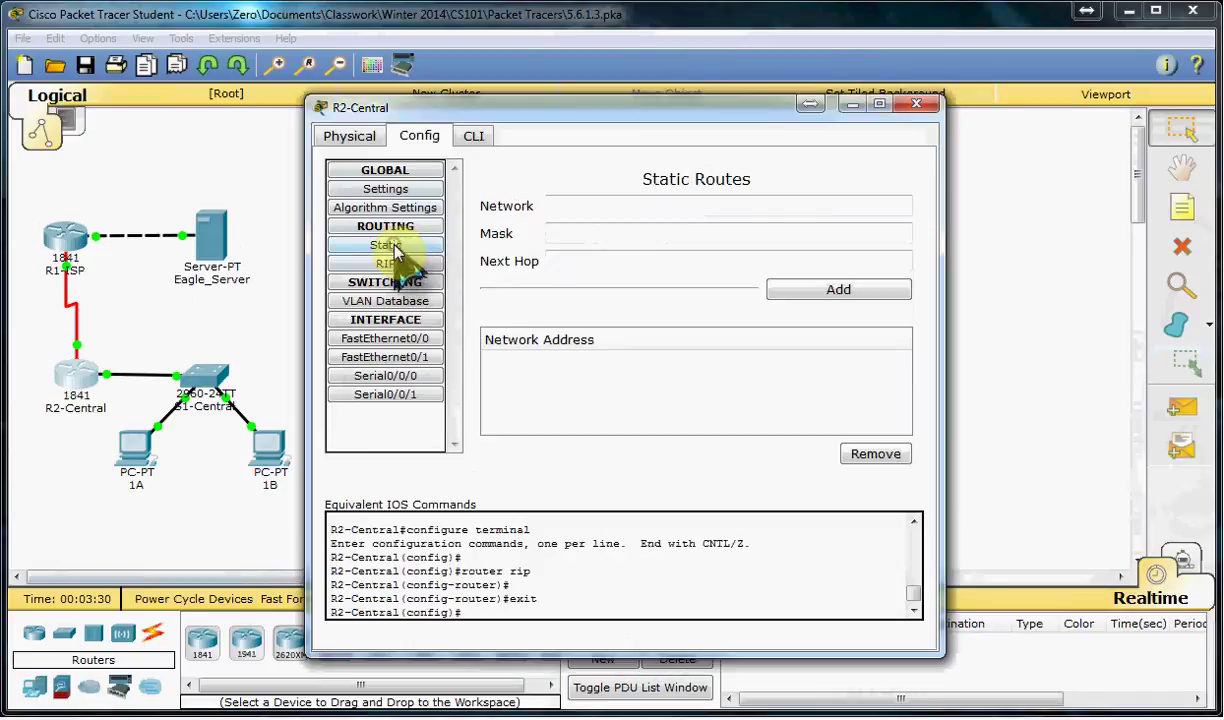
# Dismiss the R1-ISP locked warning and reopen R2-Central's Static Routes form
pyautogui.click(70, 250)
pyautogui.click(664, 386)
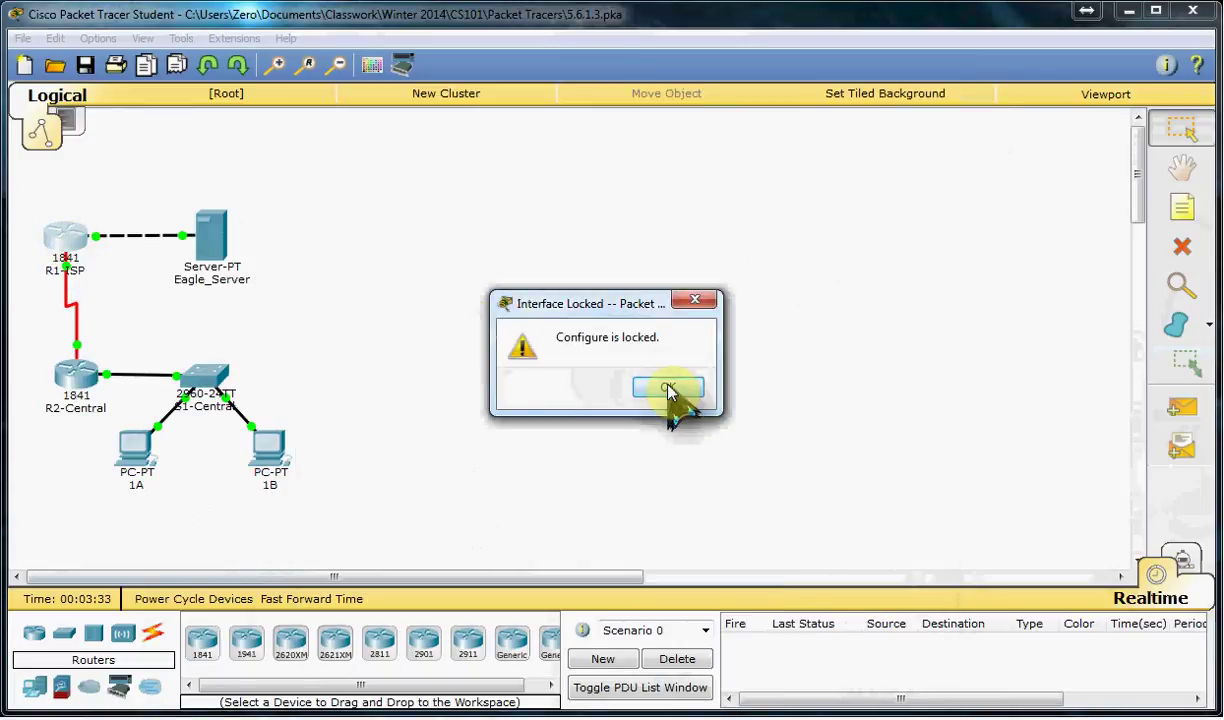
pyautogui.click(78, 376)
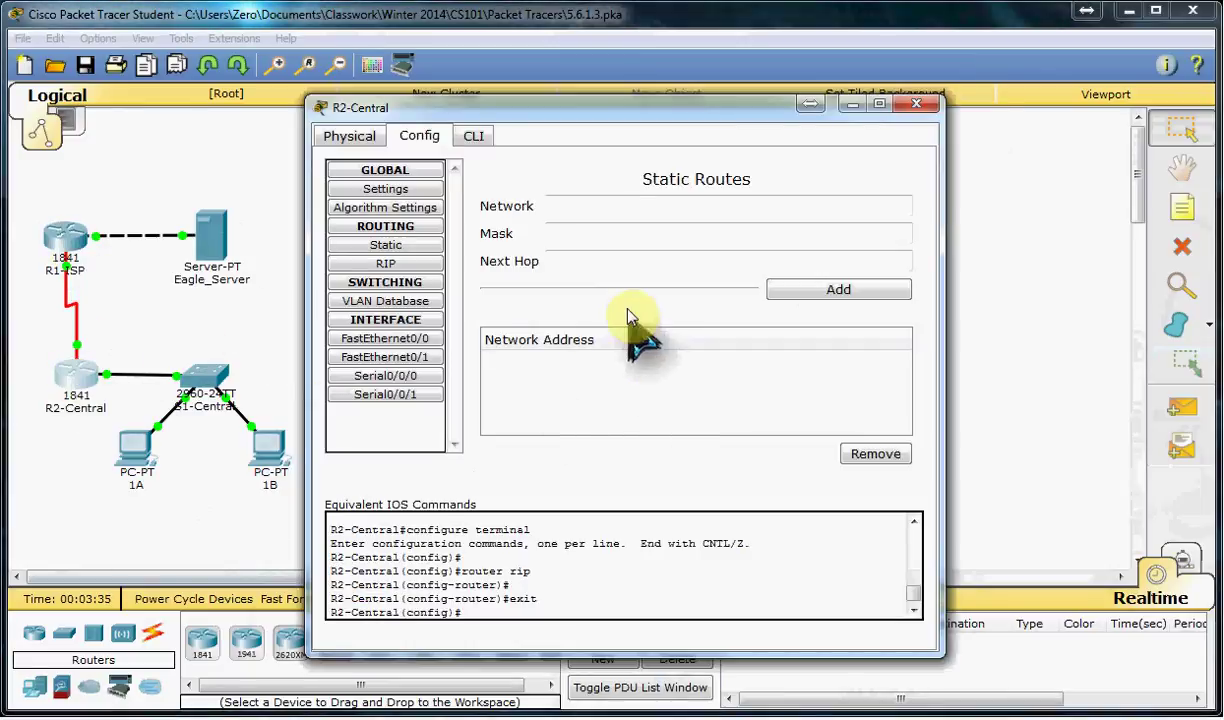
pyautogui.click(608, 207)
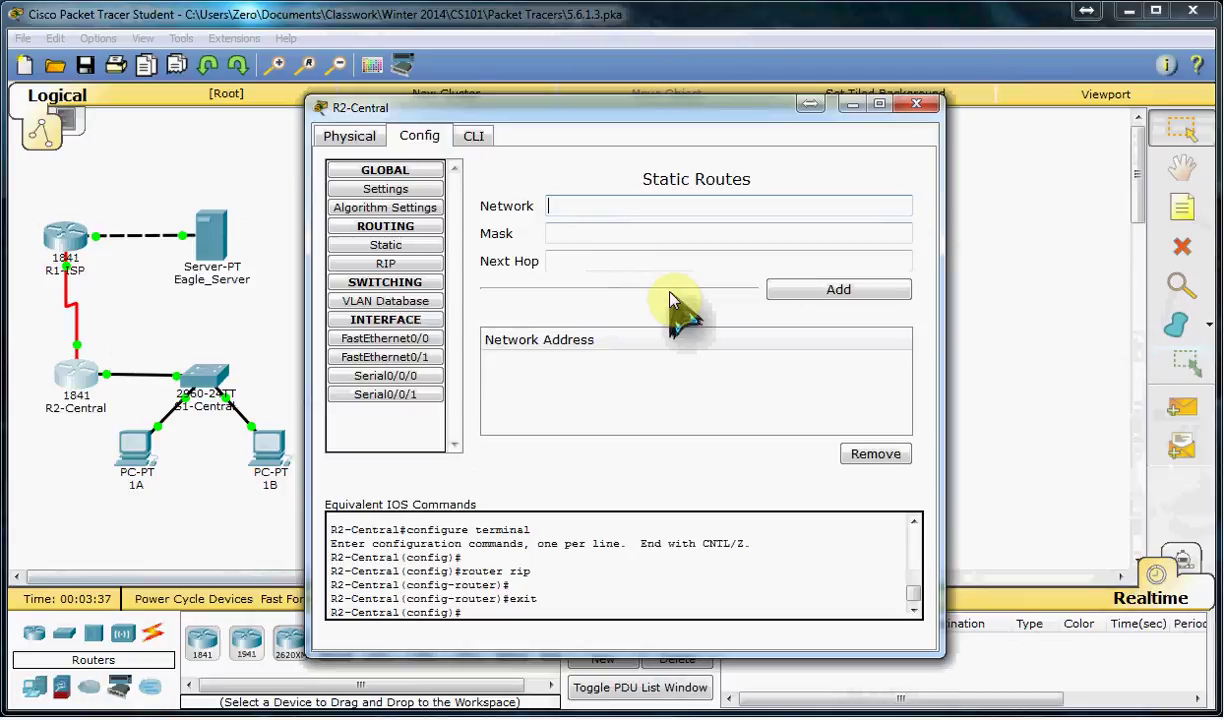
pyautogui.click(419, 248)
pyautogui.click(643, 211)
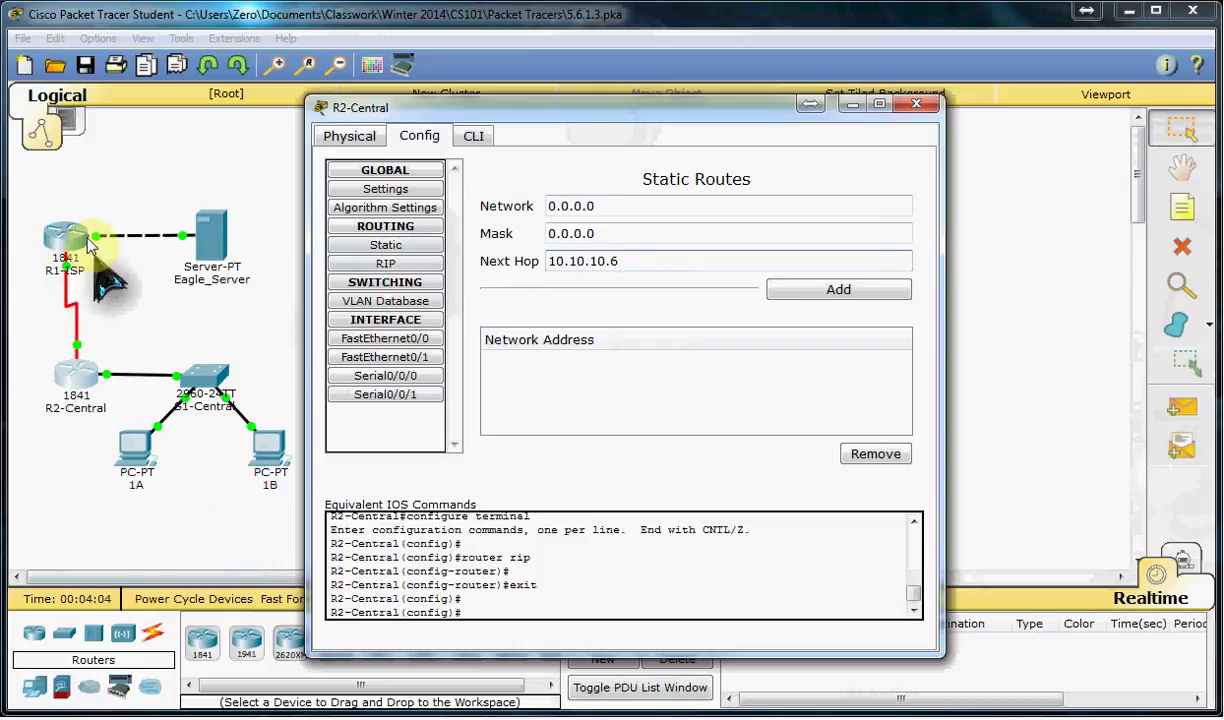
# Add the default route 0.0.0.0/0 via 10.10.10.6 and close R2-Central's window
pyautogui.click(862, 290)
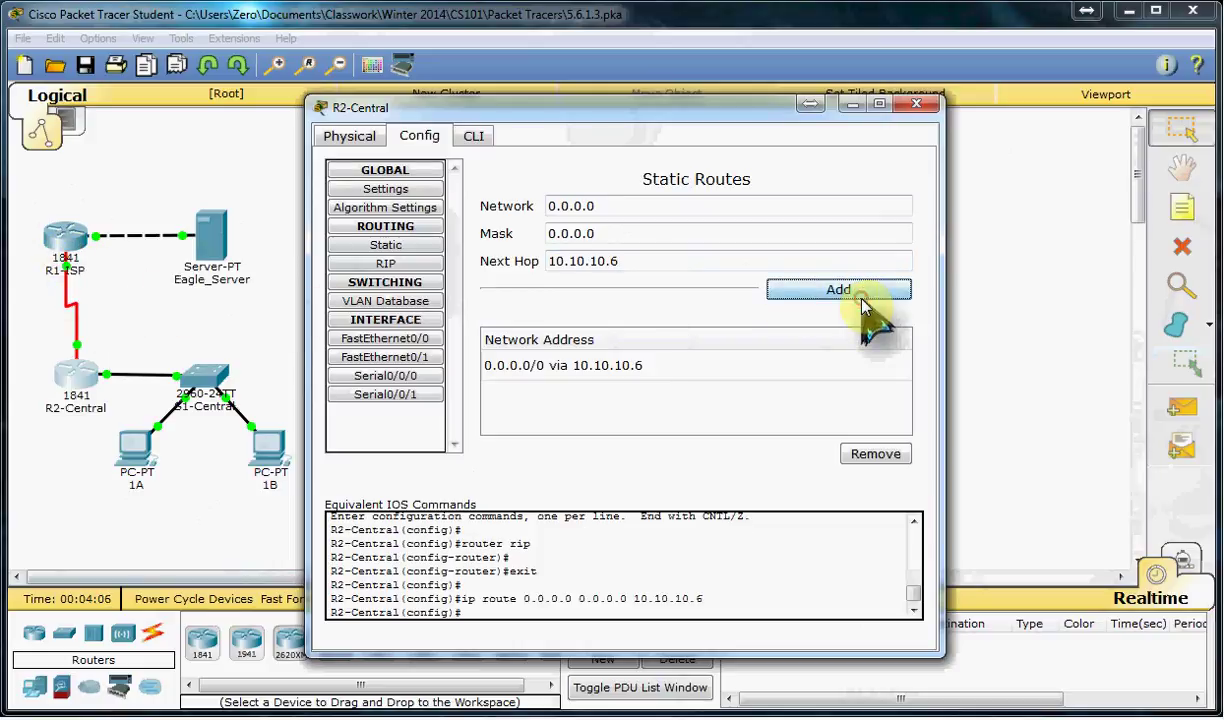
pyautogui.click(915, 103)
# Send a simple PDU from PC 1A to Eagle_Server and switch to Simulation mode
pyautogui.click(1182, 407)
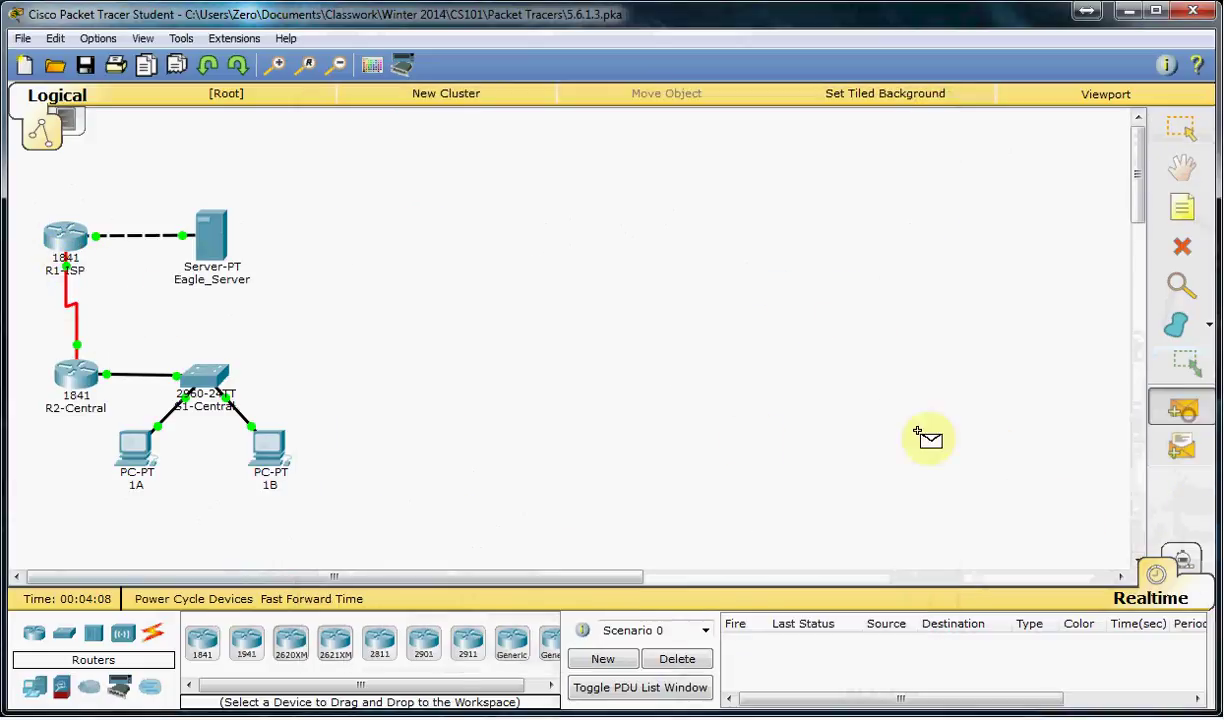
pyautogui.click(138, 450)
pyautogui.click(213, 245)
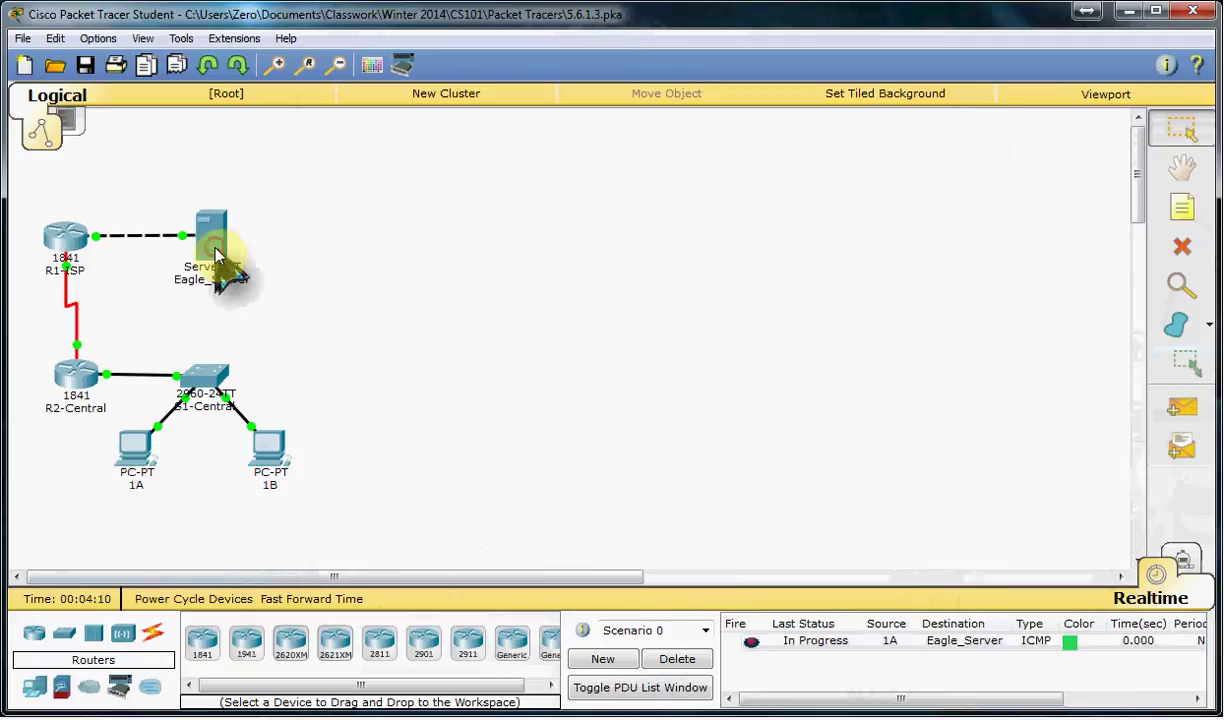
pyautogui.click(838, 643)
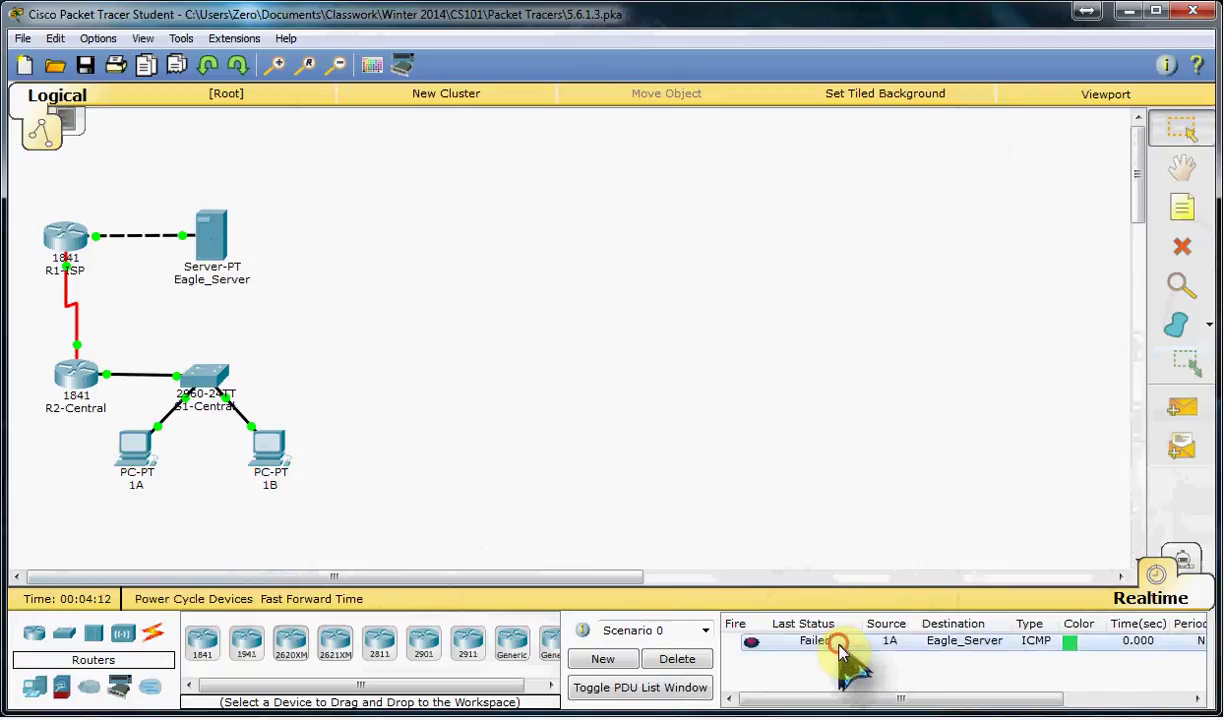
pyautogui.click(1157, 573)
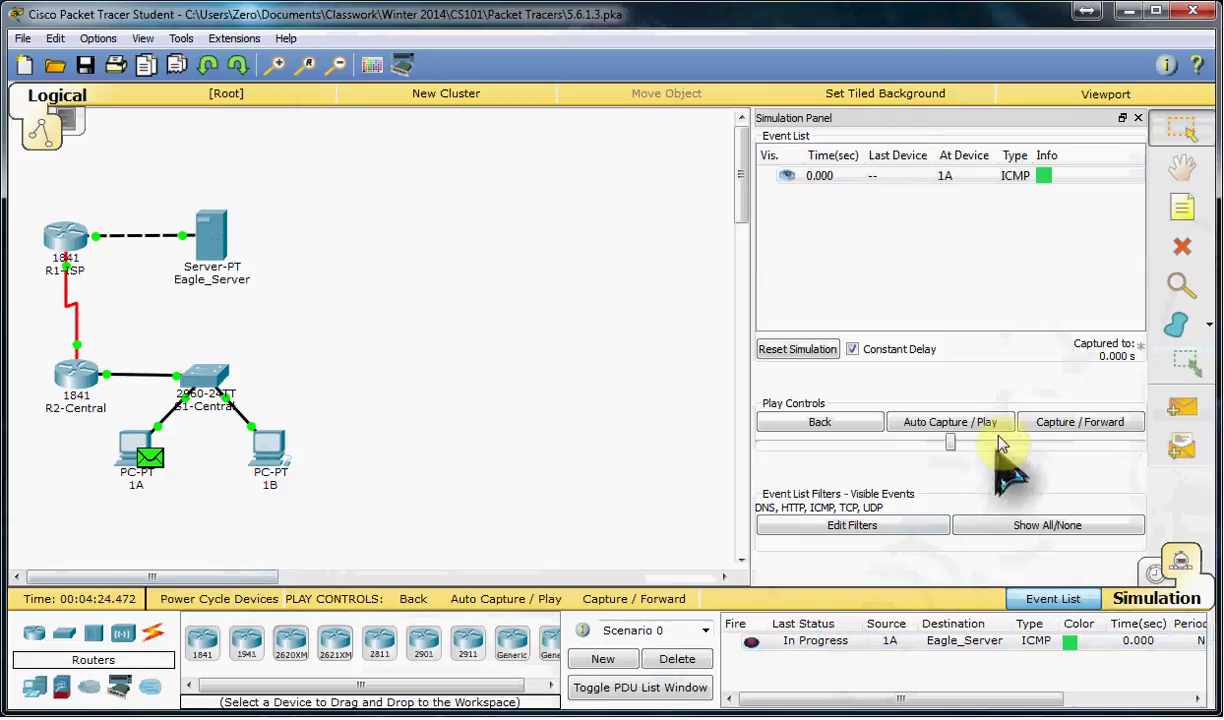
# Step the ping through the simulation until it returns to 1A as Successful
pyautogui.click(962, 428)
pyautogui.click(1064, 430)
pyautogui.click(1064, 428)
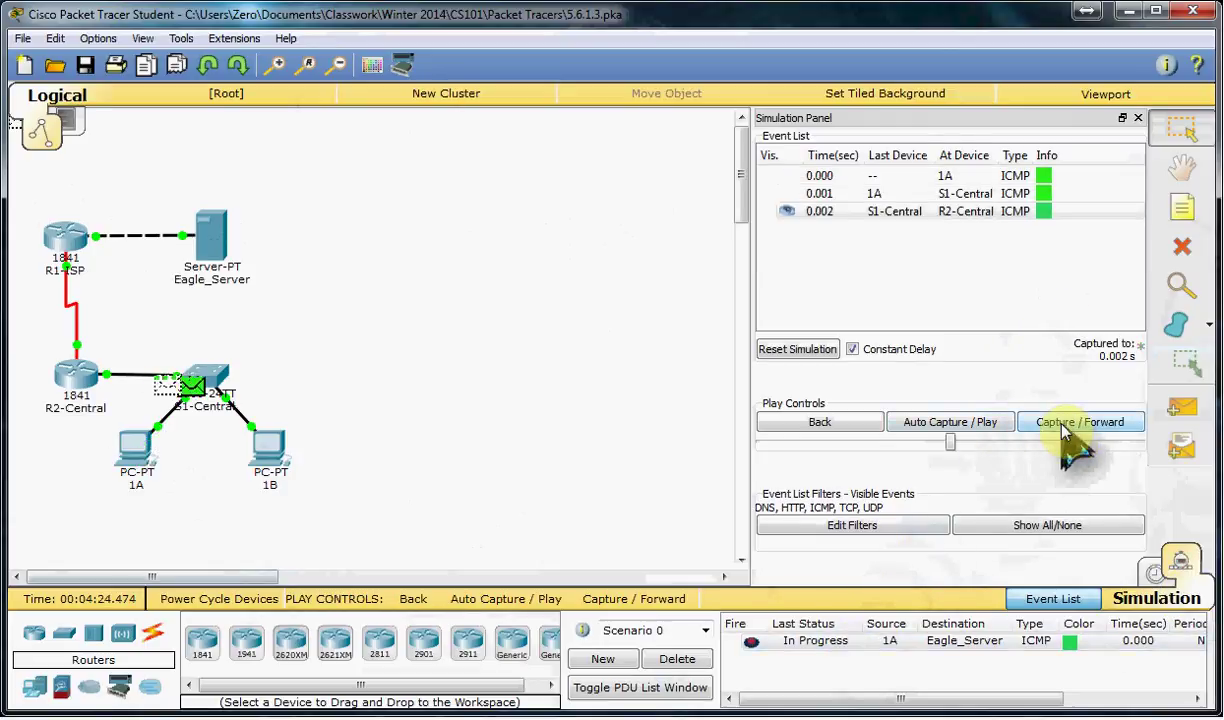
pyautogui.click(1064, 428)
pyautogui.click(1064, 428)
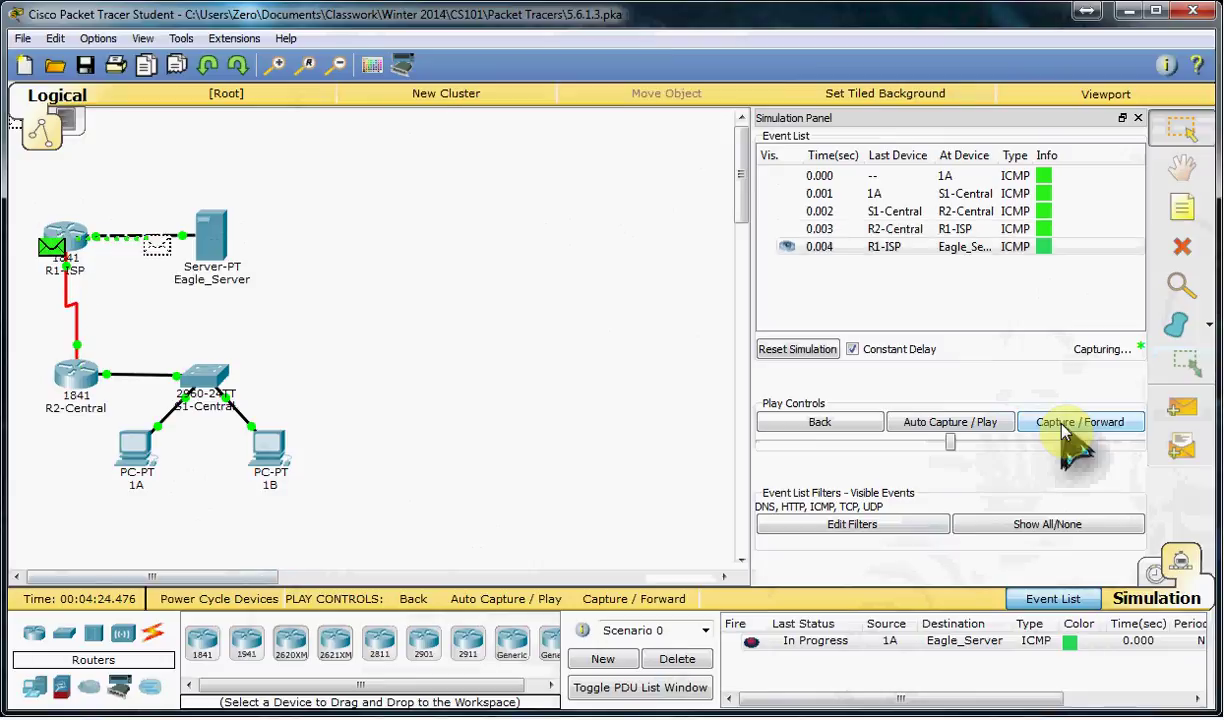
pyautogui.click(1064, 428)
pyautogui.click(1064, 428)
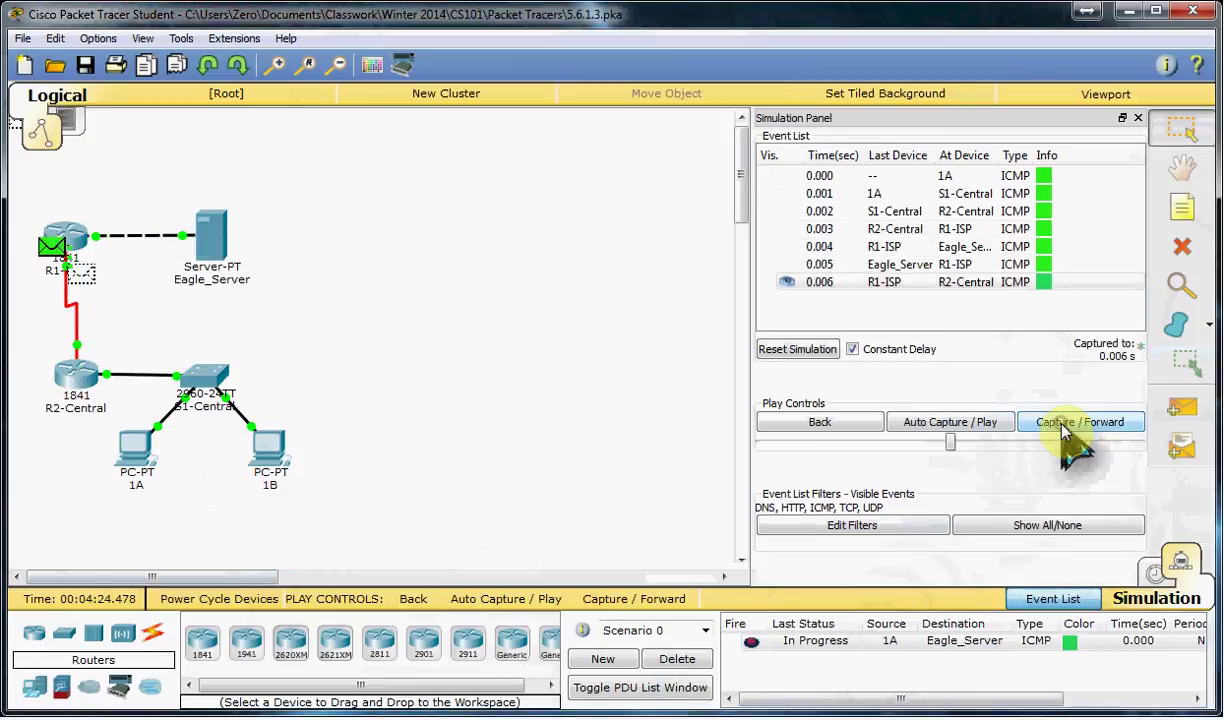
pyautogui.click(1064, 428)
pyautogui.click(1064, 428)
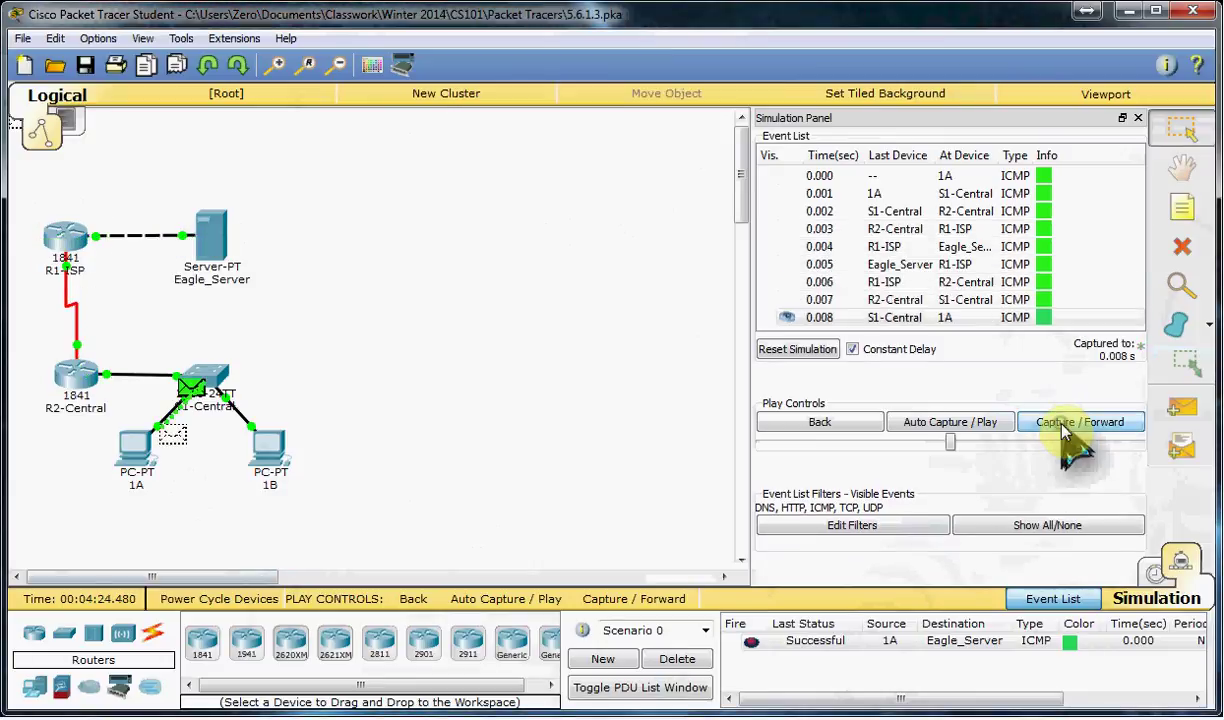
pyautogui.click(1064, 428)
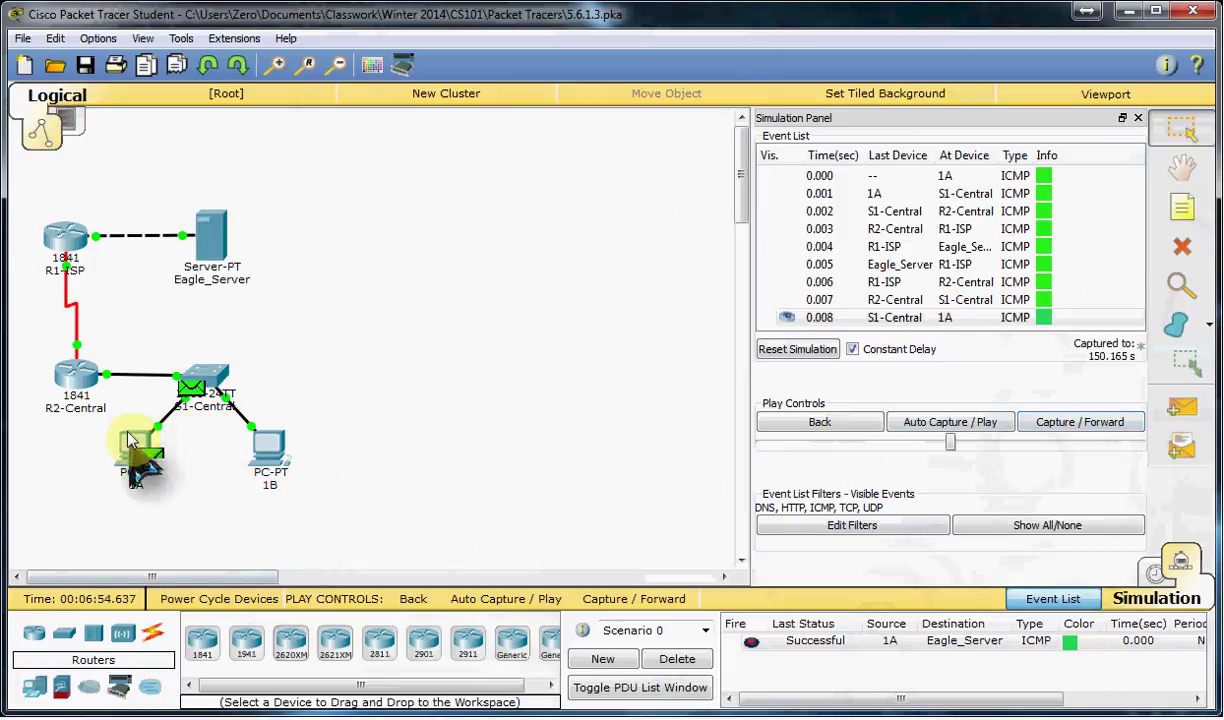